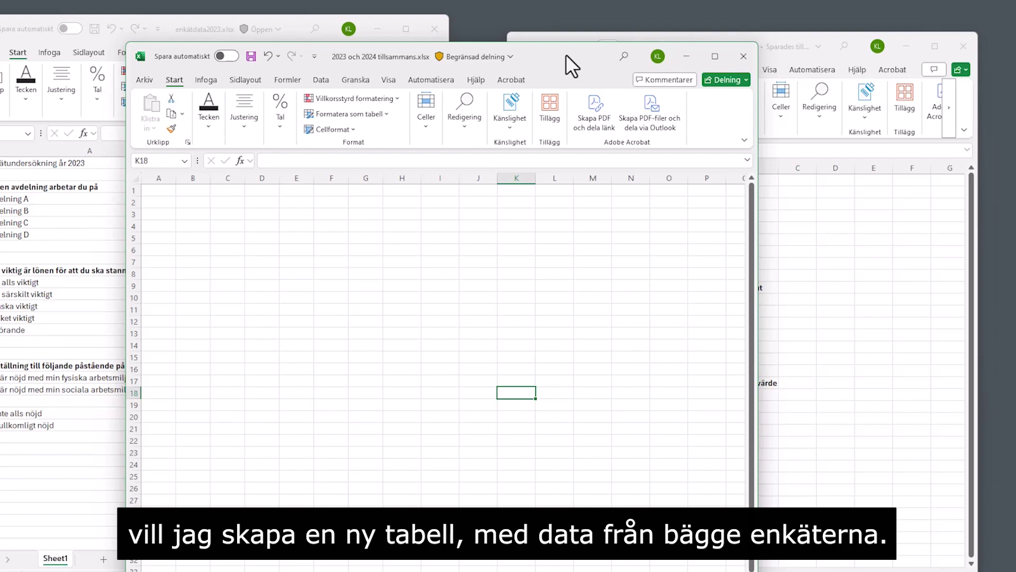
# Copy the 2023 salary-importance question and percentages (A10:B15) into A1 of the new workbook.
pyautogui.click(444, 33)
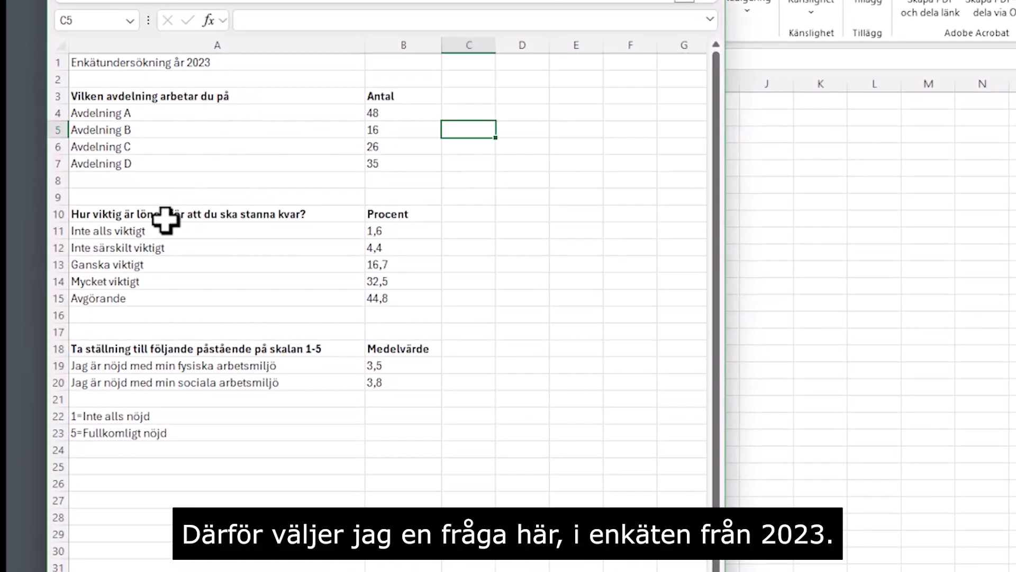
pyautogui.click(121, 217)
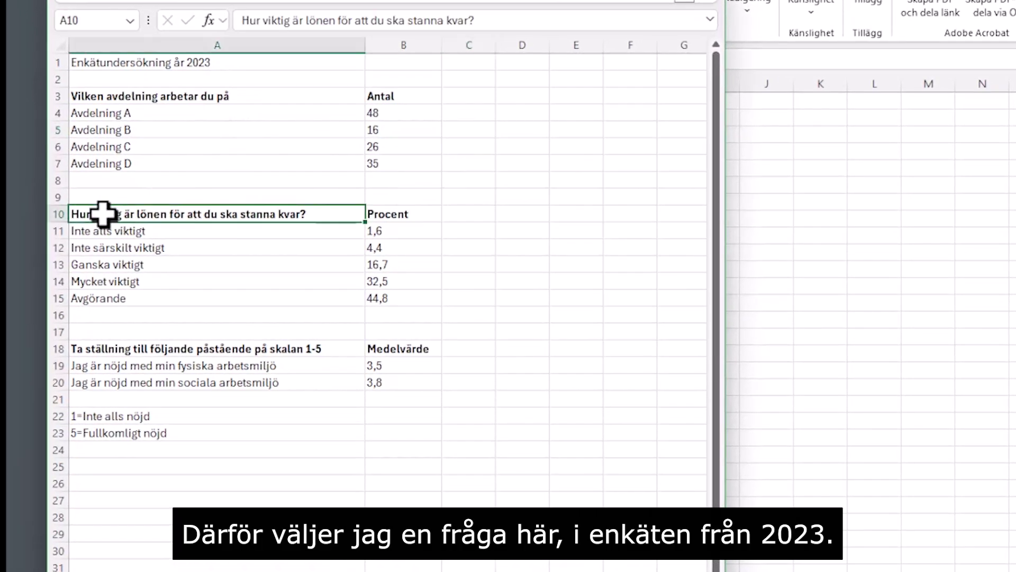
pyautogui.moveTo(103, 214); pyautogui.dragTo(401, 295)
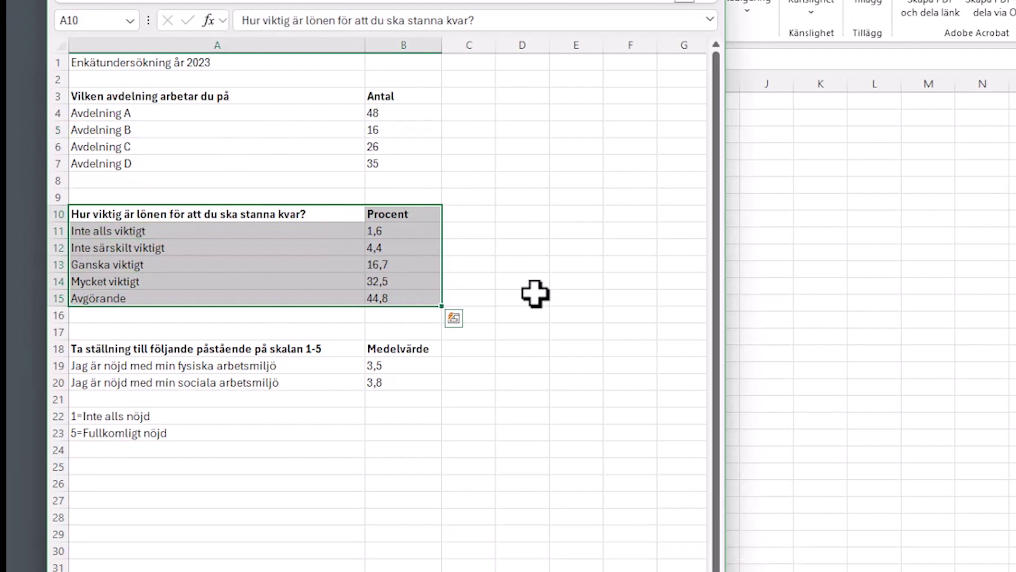
pyautogui.click(820, 387)
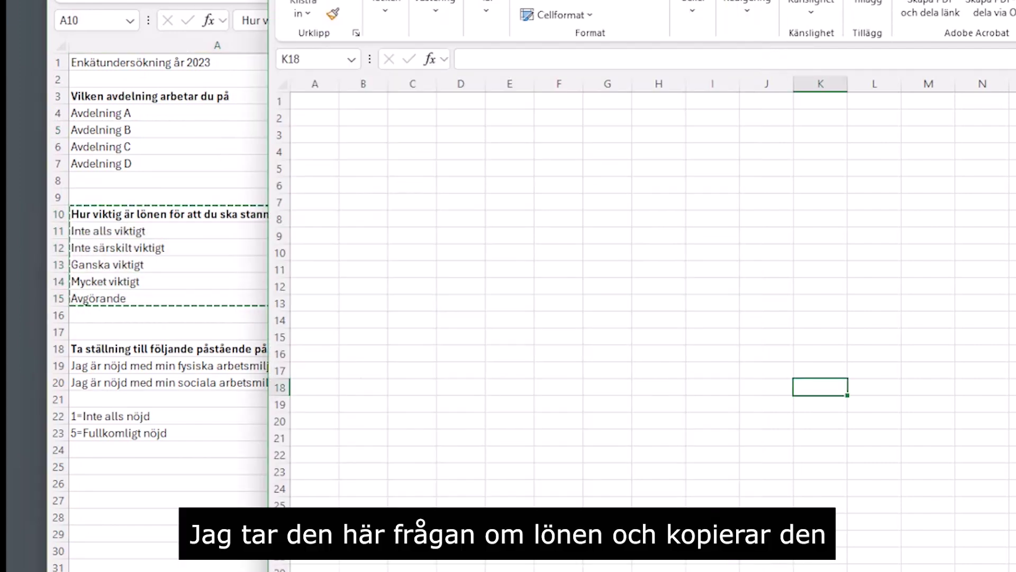
pyautogui.click(315, 100)
pyautogui.write('Hur viktig är lönen för att du ska stanna kvar?\tProcent Inte alls viktigt\t1,6 Inte särskilt viktigt\t4,4 Ganska viktigt\t16,7 Mycket viktigt\t32,5 Avgörande\t44,8')
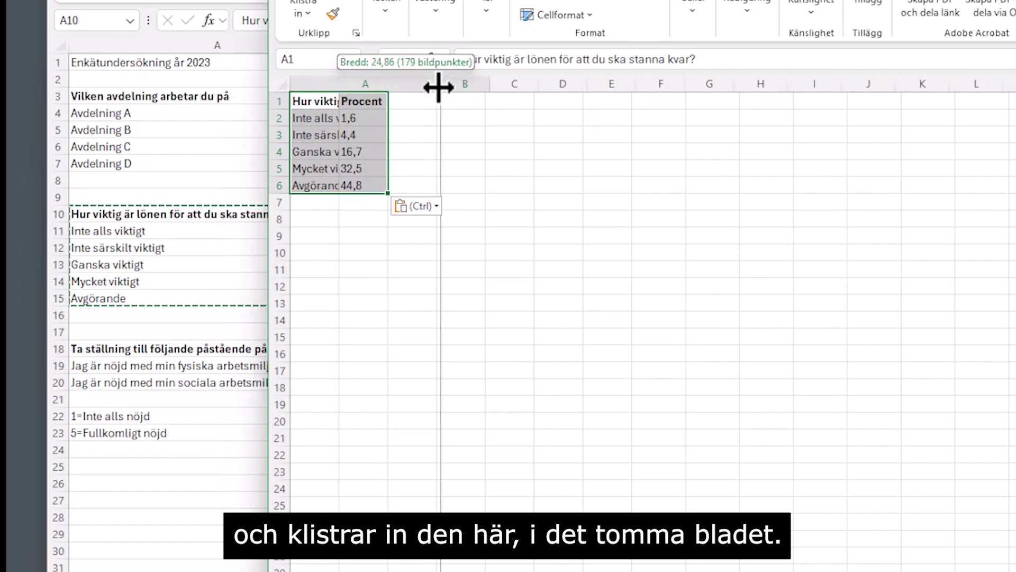
# Widen columns A and B to show the full question and the heading.
pyautogui.moveTo(336, 85)
pyautogui.mouseDown()
pyautogui.moveTo(551, 85)
pyautogui.moveTo(580, 185)
pyautogui.mouseUp()
pyautogui.click(693, 286)
pyautogui.click(662, 201)
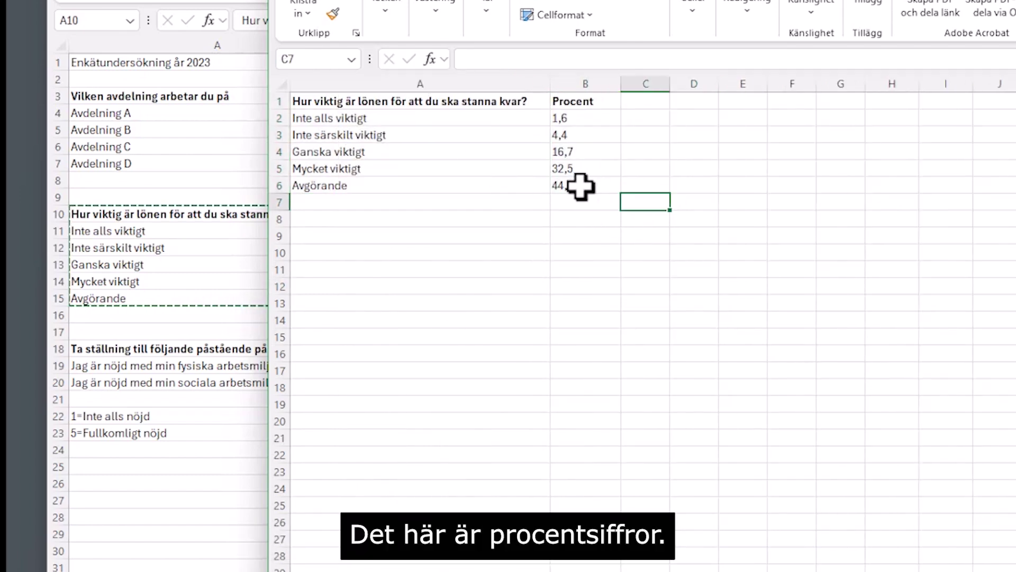
pyautogui.moveTo(585, 186); pyautogui.dragTo(472, 182)
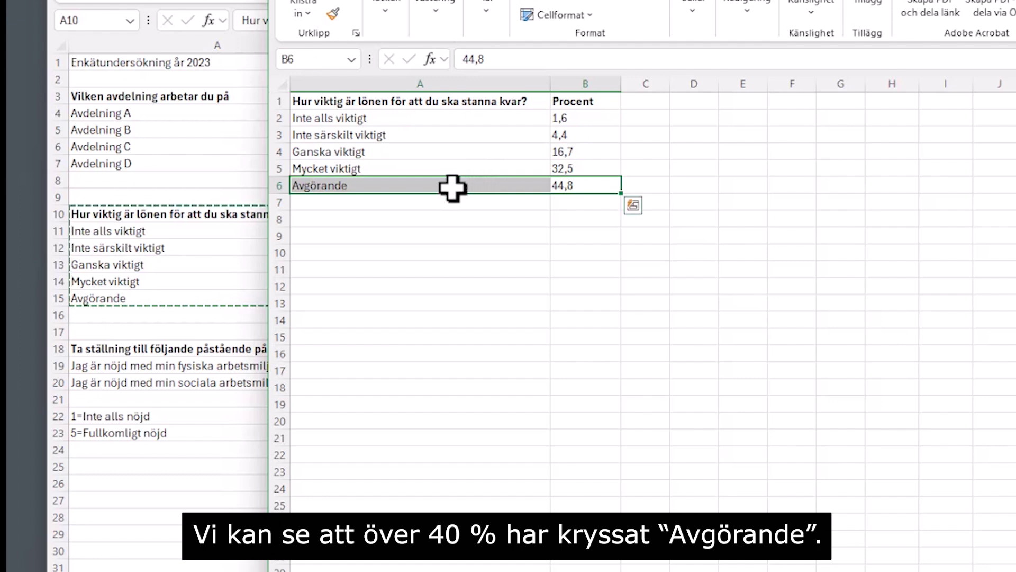
pyautogui.click(676, 251)
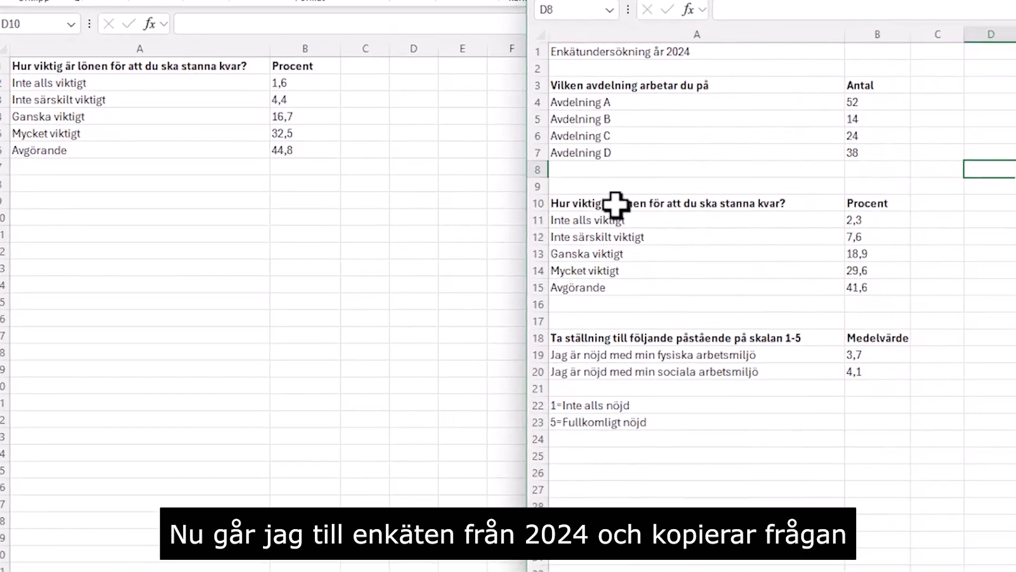
# Paste the 2024 salary question and percentages at D1 and widen columns D and E.
pyautogui.moveTo(680, 202)
pyautogui.mouseDown()
pyautogui.moveTo(683, 211)
pyautogui.moveTo(844, 249)
pyautogui.moveTo(874, 283)
pyautogui.mouseUp()
pyautogui.hotkey('ctrl', 'c')
pyautogui.click(396, 180)
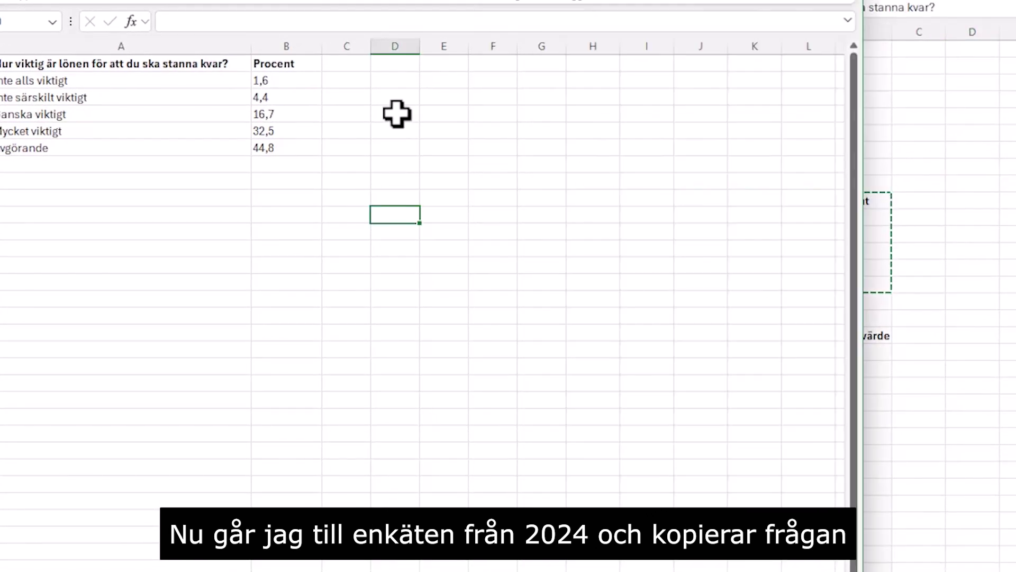
pyautogui.click(392, 65)
pyautogui.hotkey('ctrl', 'v')
pyautogui.moveTo(422, 46); pyautogui.dragTo(706, 46)
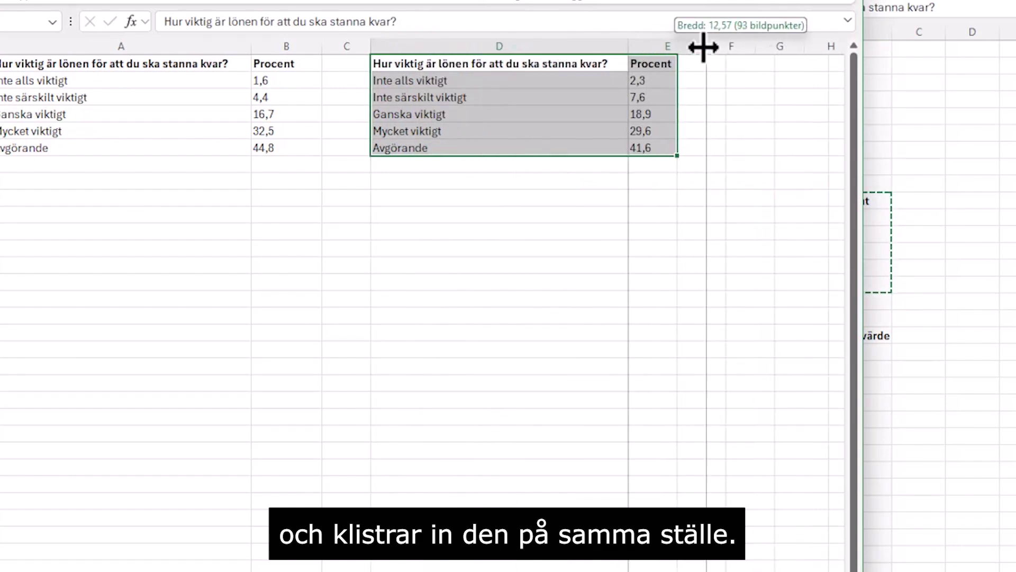
pyautogui.click(477, 248)
# Compare the 2023 and 2024 questions and answer labels, then select the 2024 percentages from E2.
pyautogui.click(203, 63)
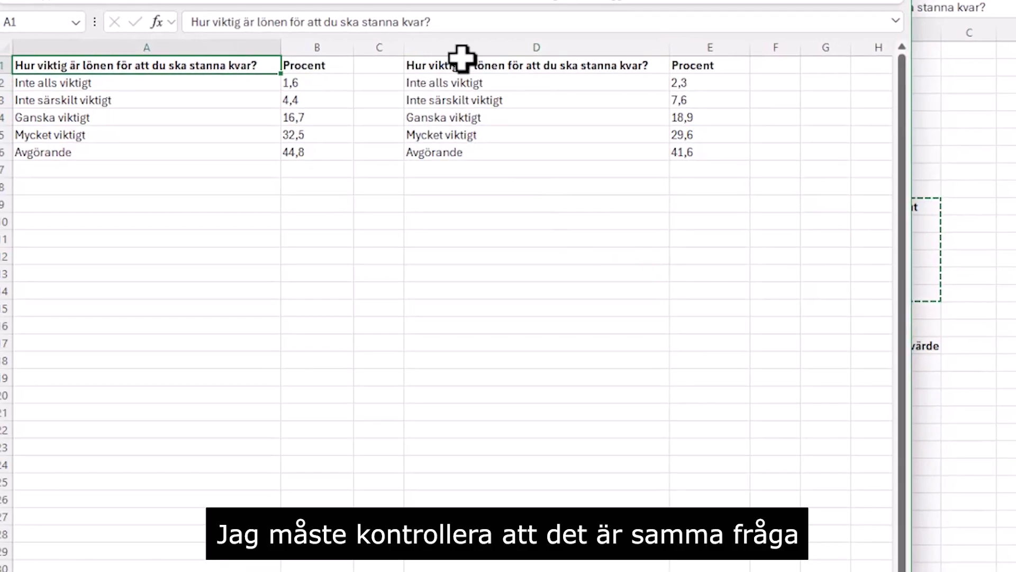
pyautogui.click(492, 68)
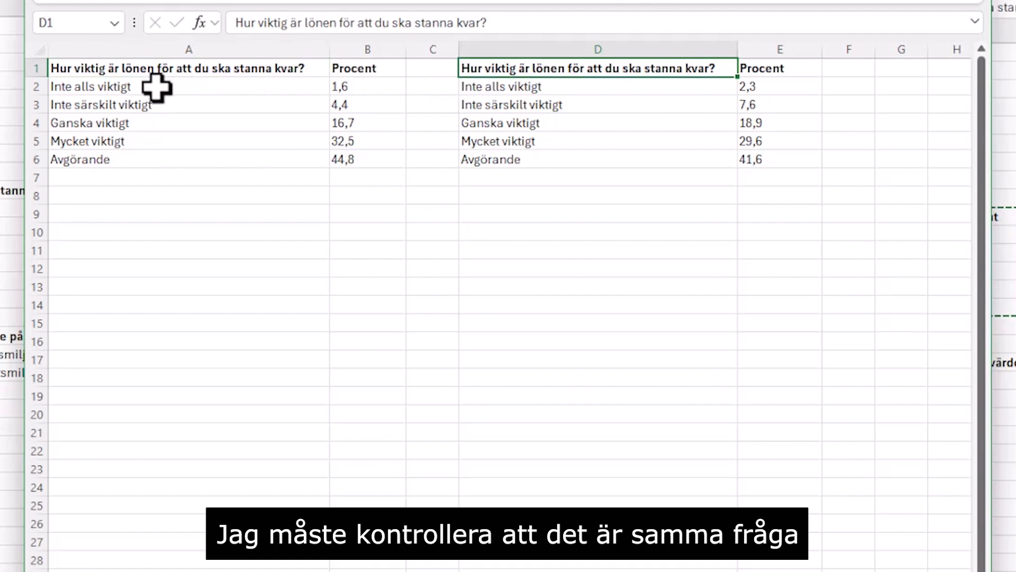
pyautogui.moveTo(156, 88); pyautogui.dragTo(159, 159)
pyautogui.moveTo(507, 87); pyautogui.dragTo(511, 178)
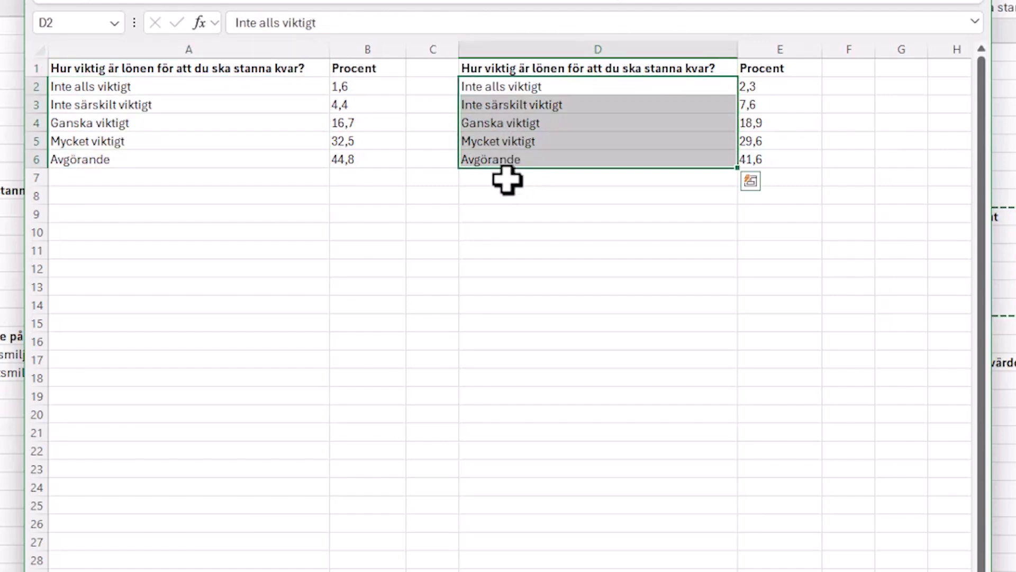
pyautogui.click(518, 210)
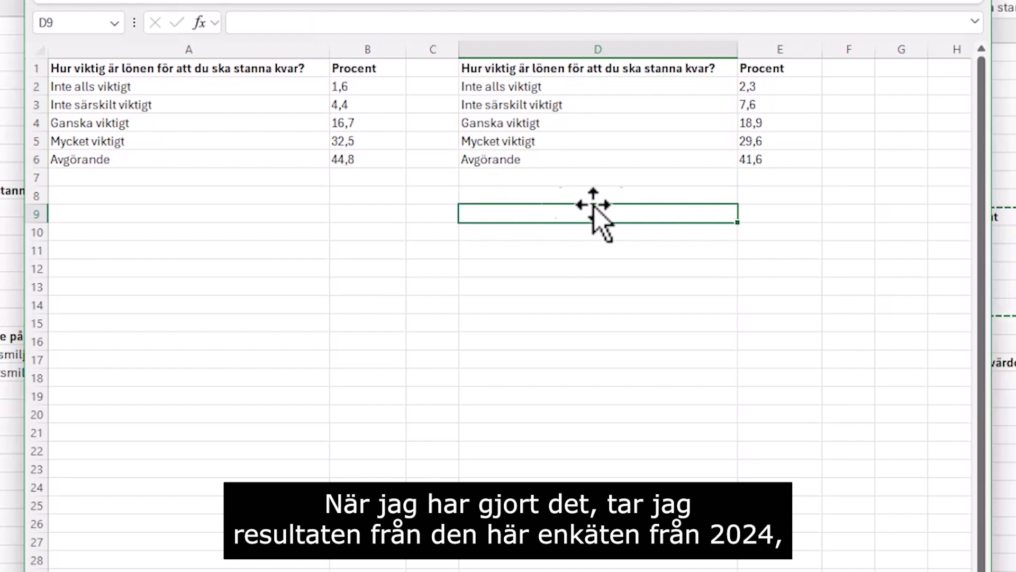
pyautogui.click(773, 87)
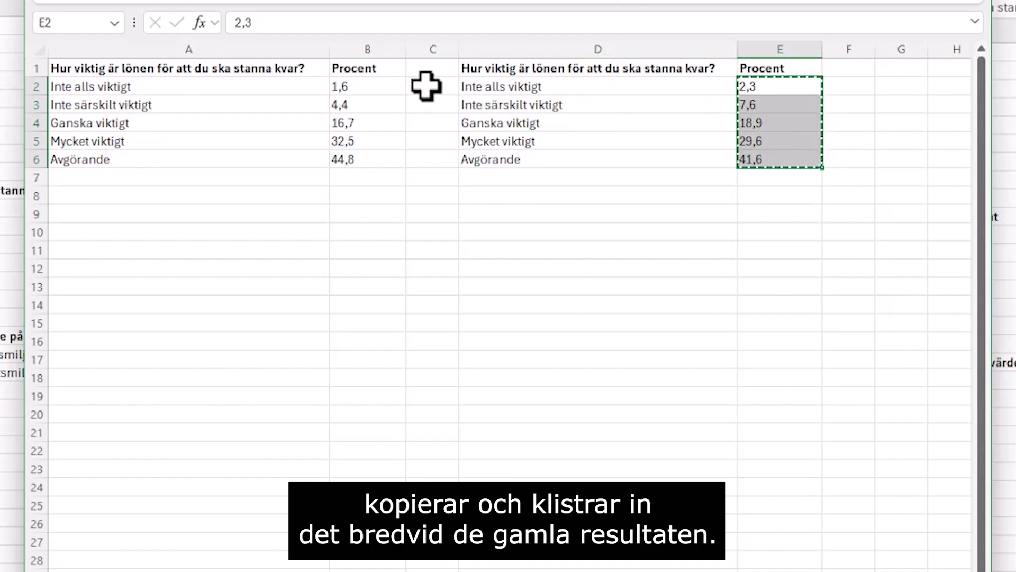
# Paste the 2024 percentages into C2:C6 and head columns B and C with 2023 and 2024.
pyautogui.click(426, 86)
pyautogui.write('2,3 7,6 18,9 29,6 41,6')
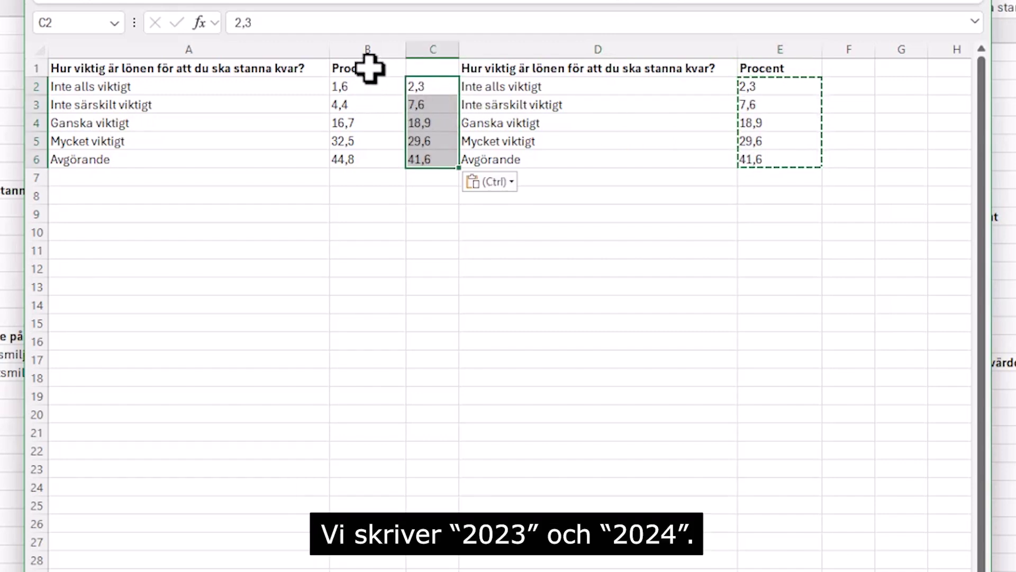
pyautogui.click(369, 67)
pyautogui.write('2023')
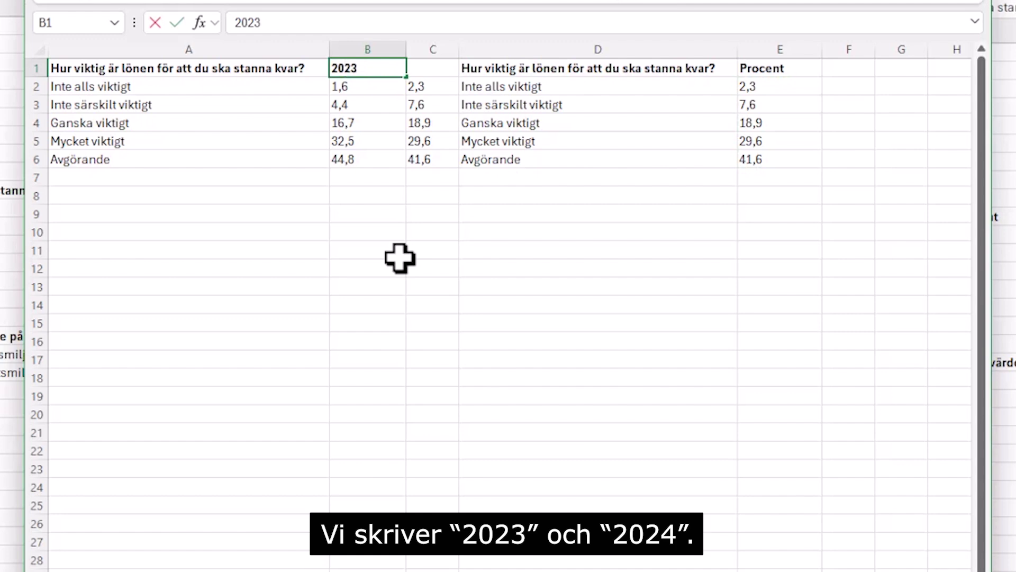
pyautogui.press('Tab')
pyautogui.write('2')
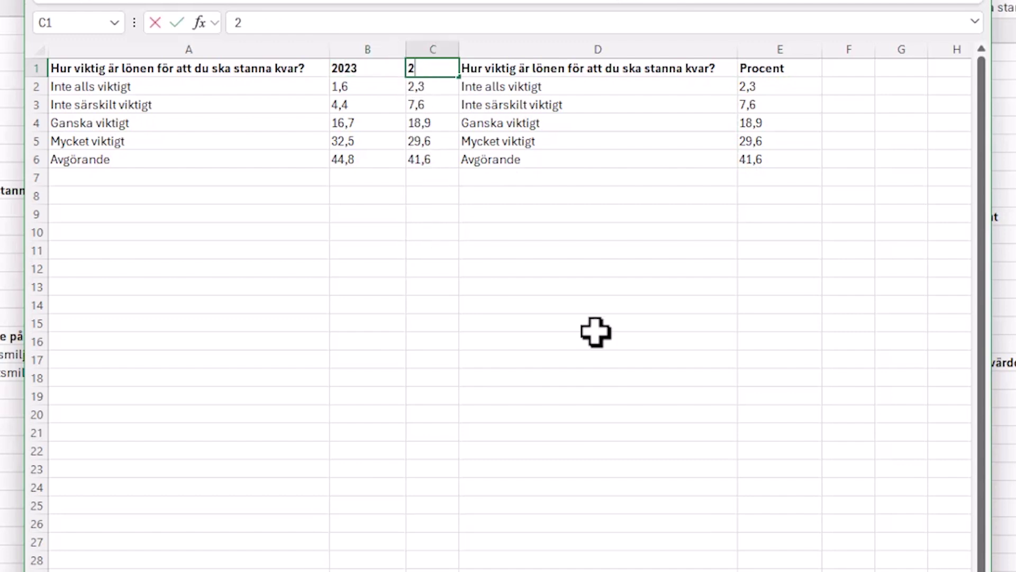
pyautogui.write('024')
pyautogui.click(596, 324)
# Delete the leftover columns D through F.
pyautogui.moveTo(585, 49); pyautogui.dragTo(847, 49)
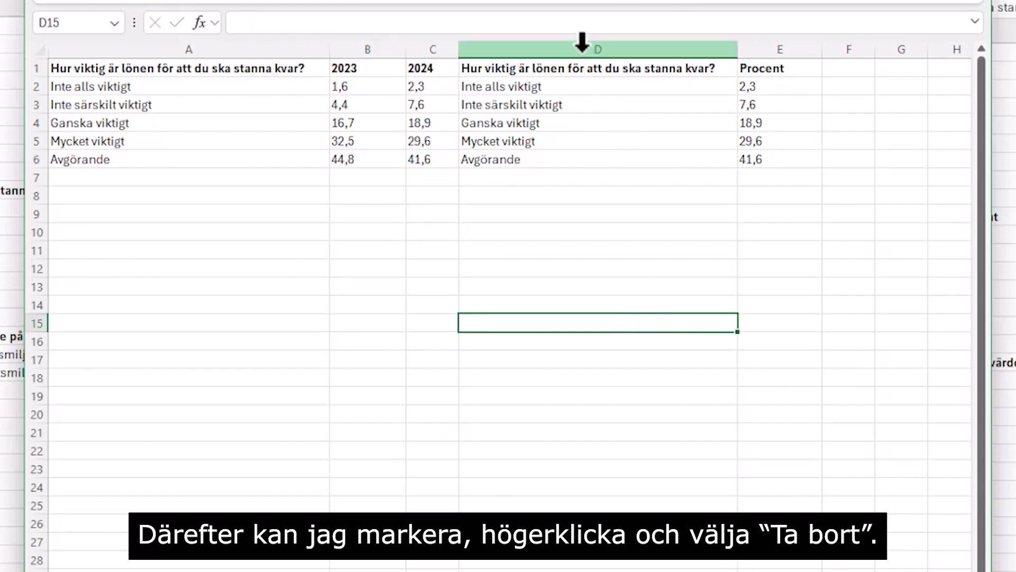
pyautogui.rightClick(679, 56)
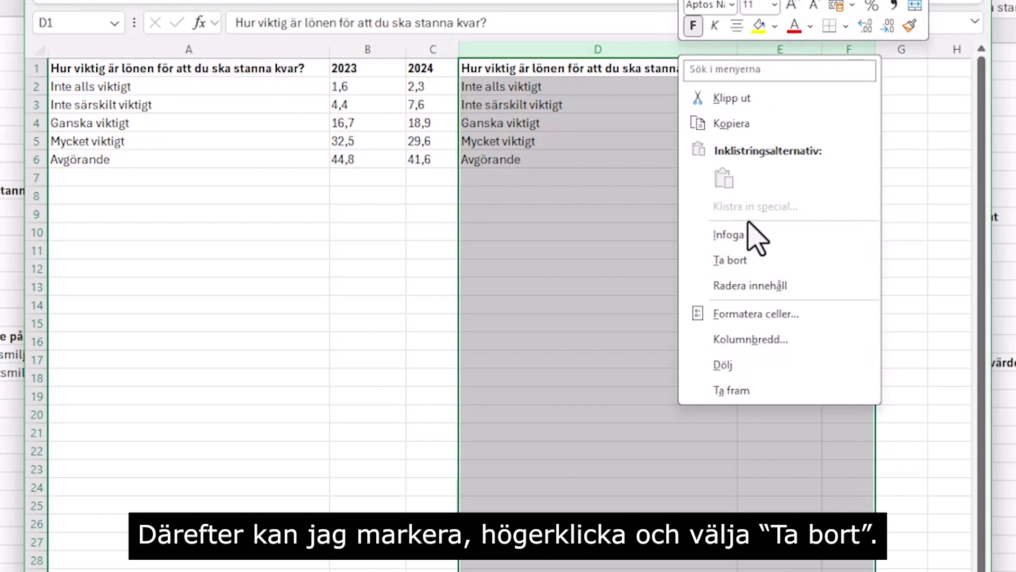
pyautogui.click(744, 261)
pyautogui.click(675, 251)
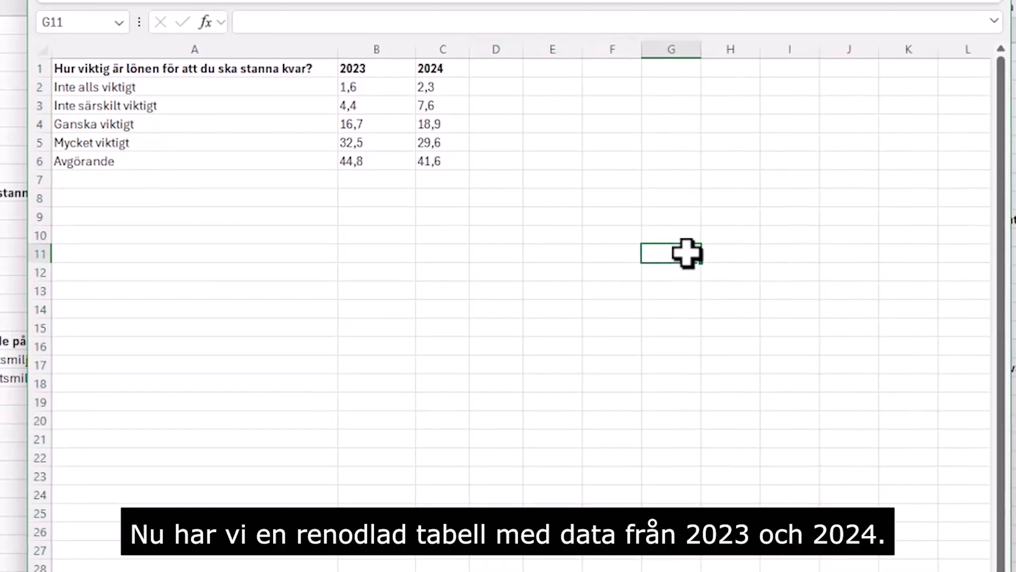
# Check the 2023 and 2024 percentage columns and widen column C.
pyautogui.click(380, 49)
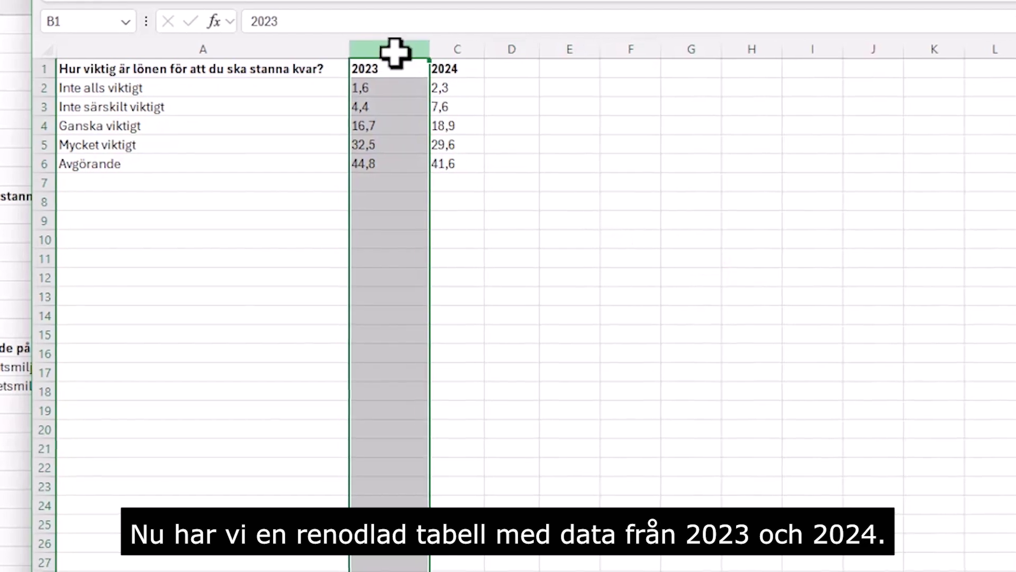
pyautogui.click(461, 48)
pyautogui.moveTo(391, 88); pyautogui.dragTo(391, 164)
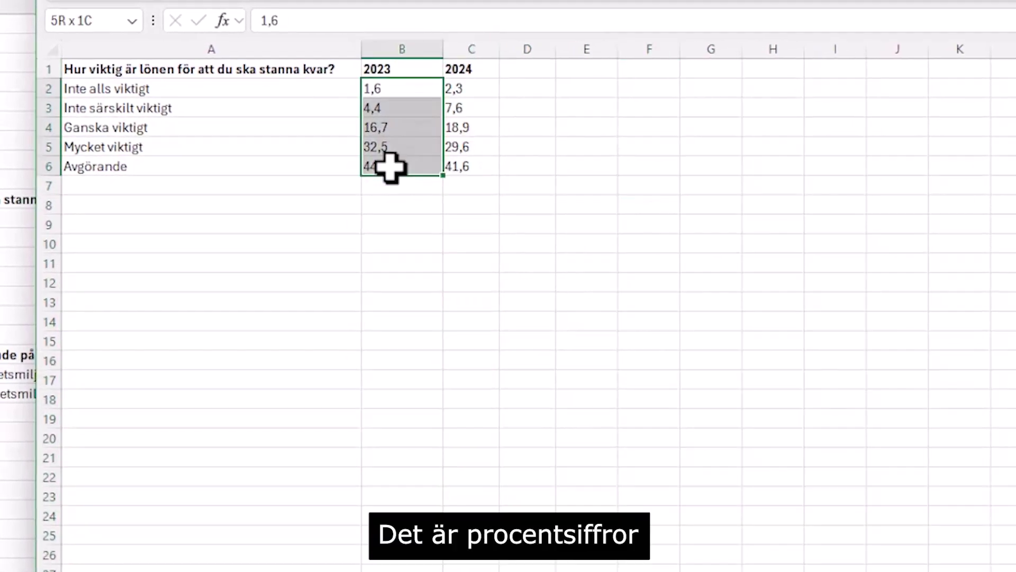
pyautogui.moveTo(475, 91); pyautogui.dragTo(476, 167)
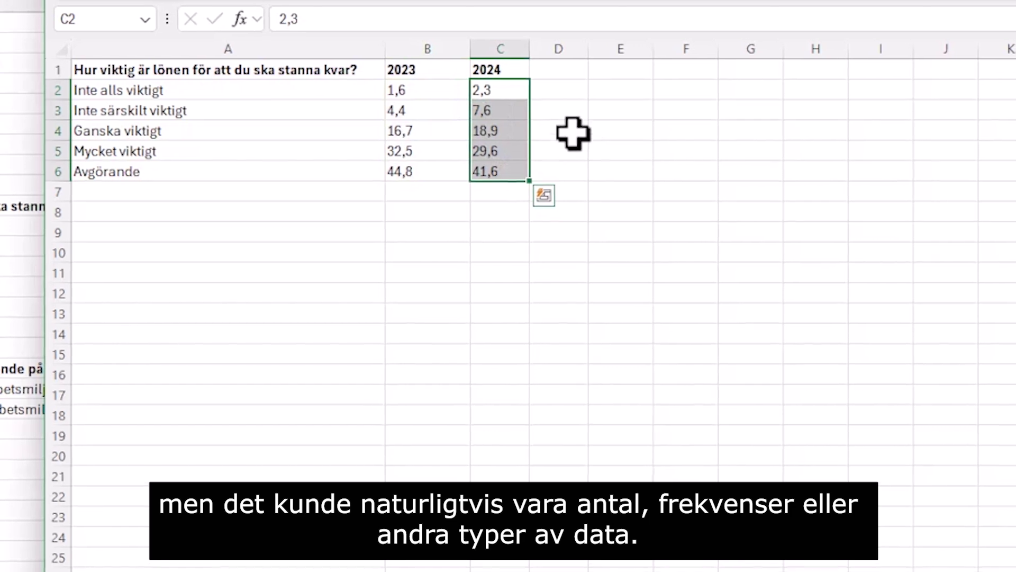
pyautogui.moveTo(533, 46); pyautogui.dragTo(561, 46)
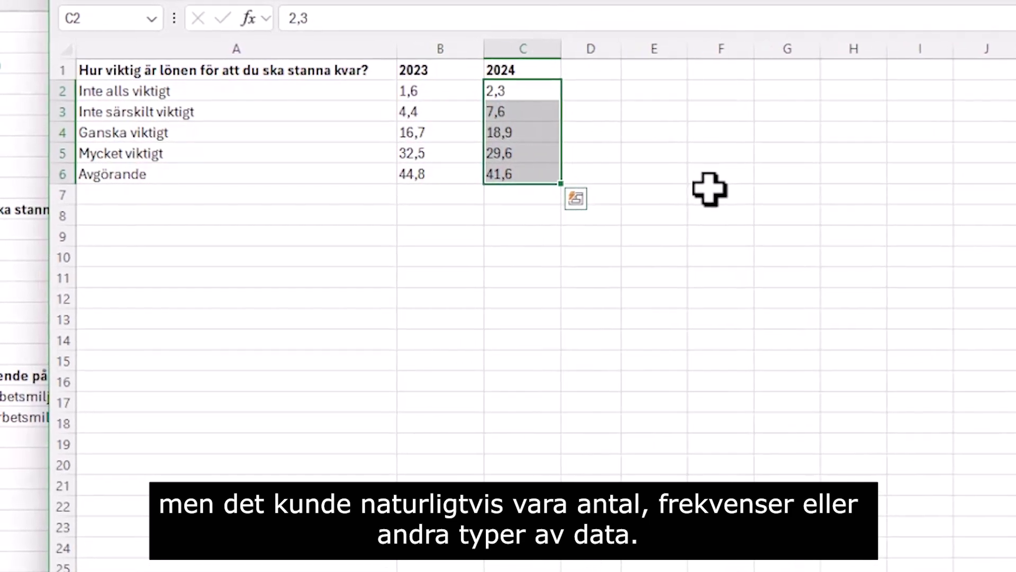
pyautogui.click(716, 191)
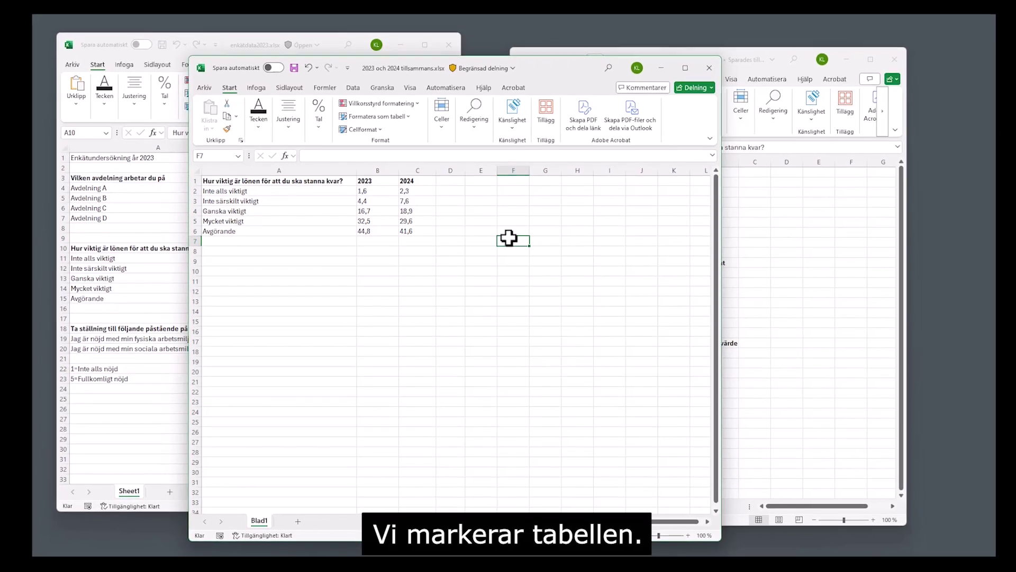
# Insert a recommended Grupperad stapel (clustered column) chart from table A1:C6.
pyautogui.moveTo(317, 183); pyautogui.dragTo(419, 233)
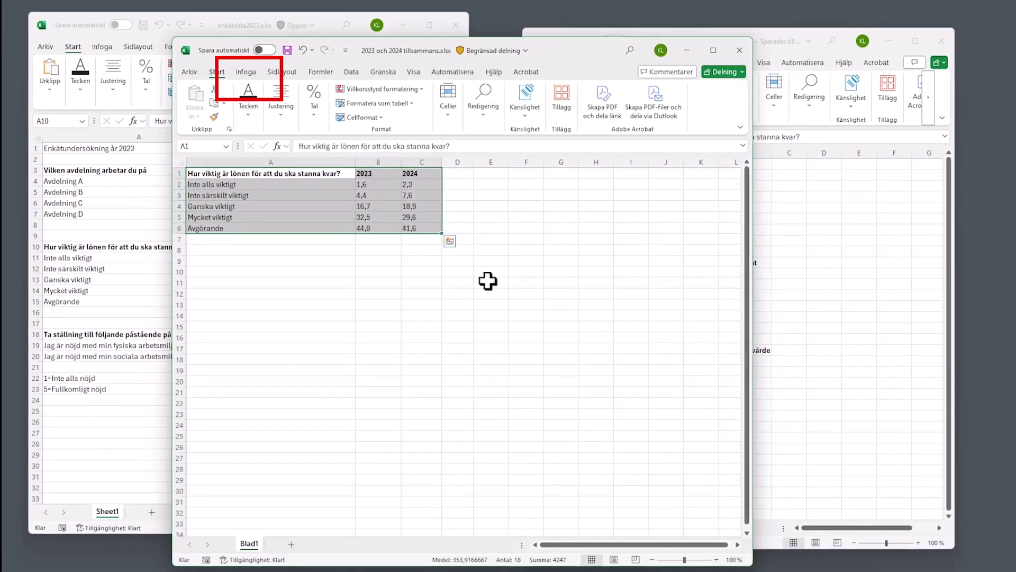
pyautogui.click(252, 70)
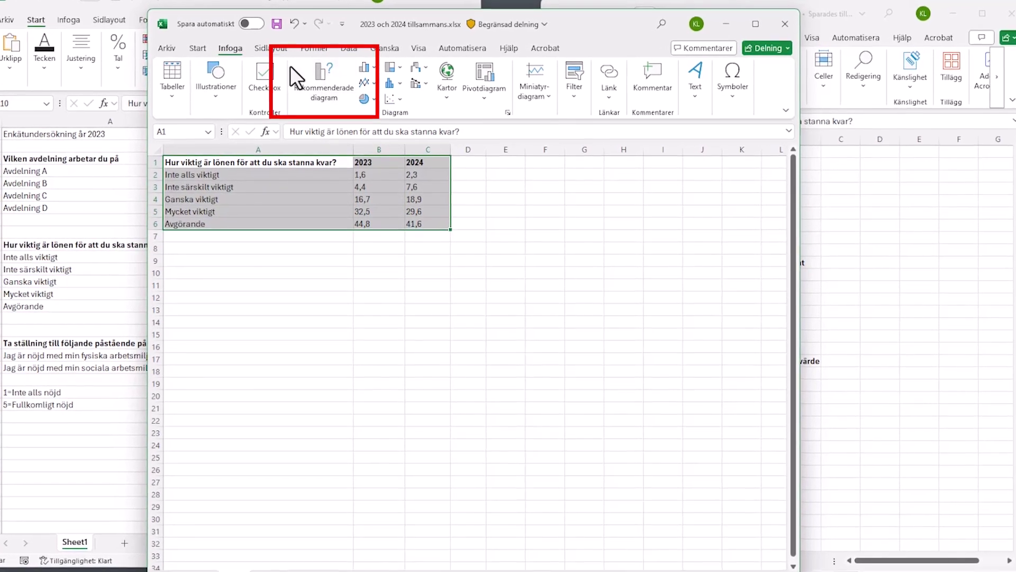
pyautogui.click(327, 85)
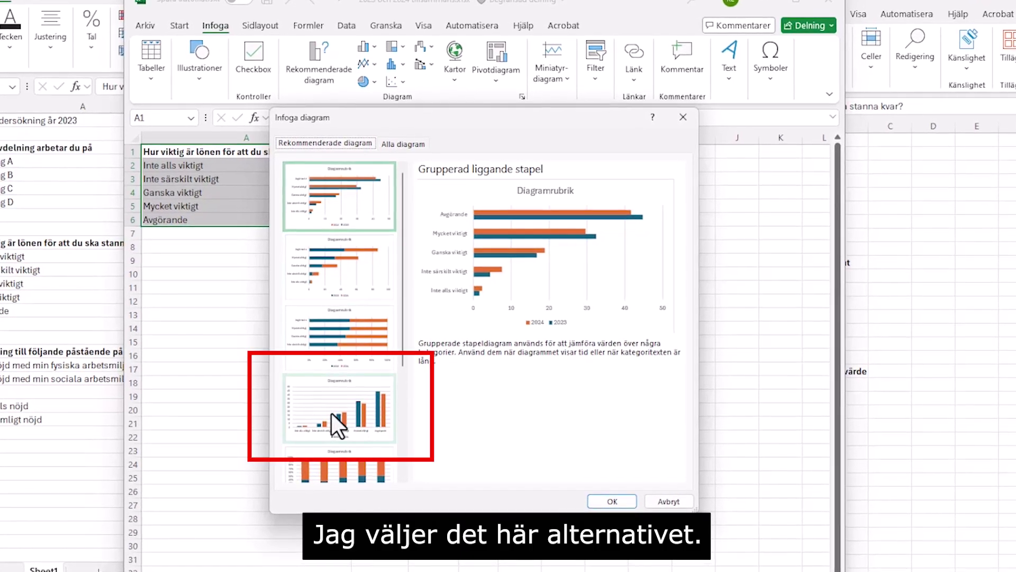
pyautogui.click(348, 413)
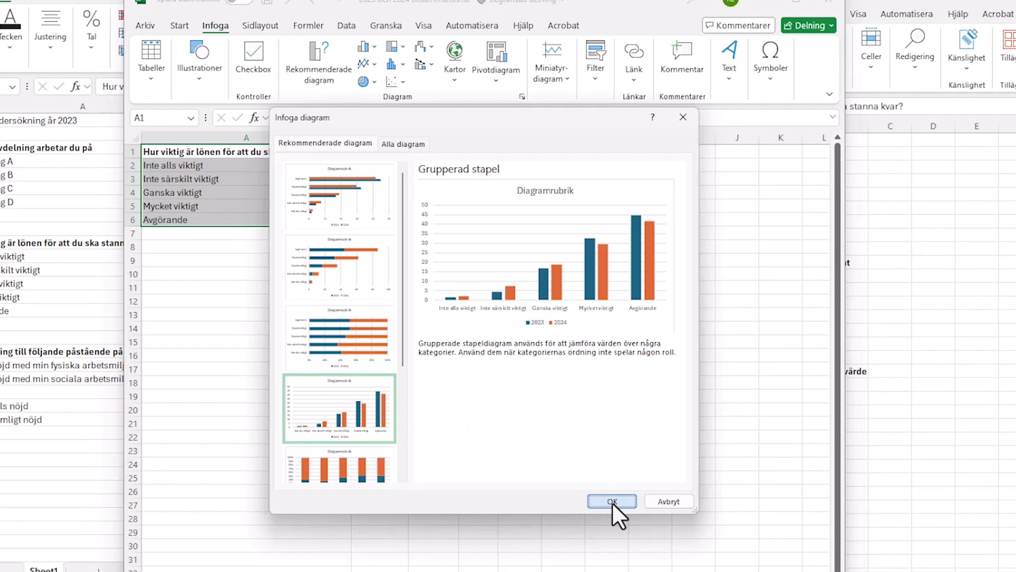
pyautogui.click(612, 501)
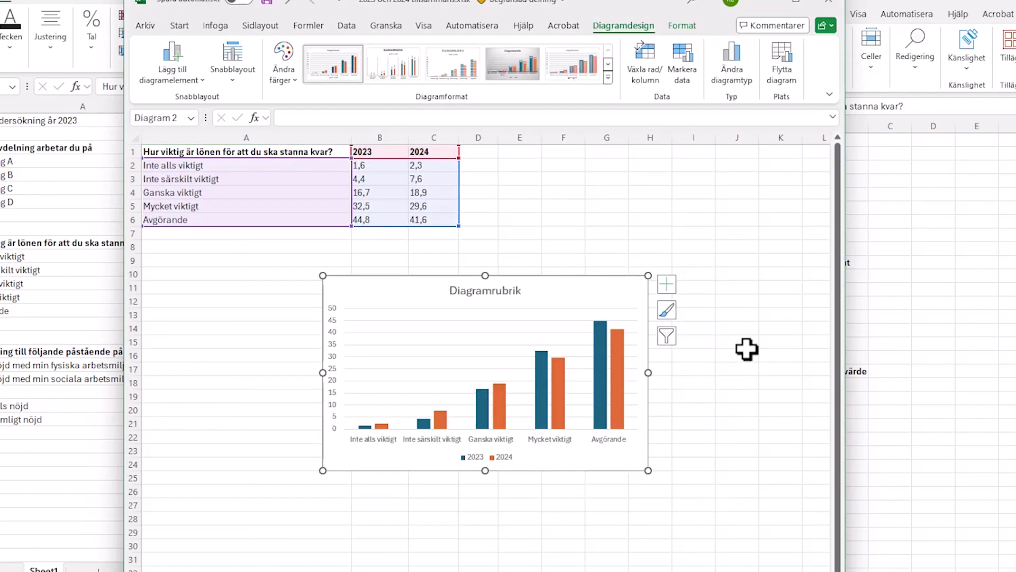
pyautogui.click(668, 487)
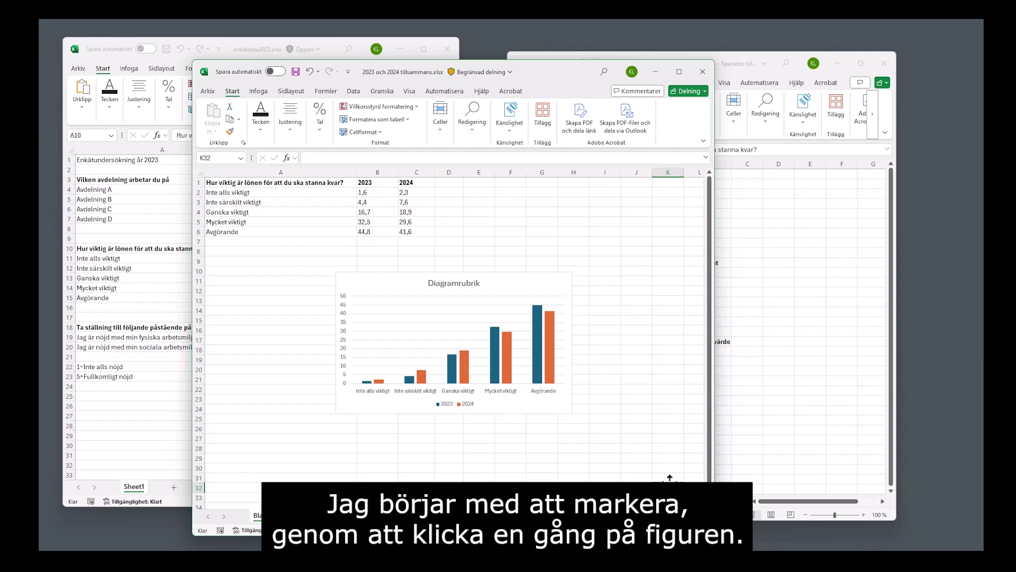
pyautogui.click(391, 284)
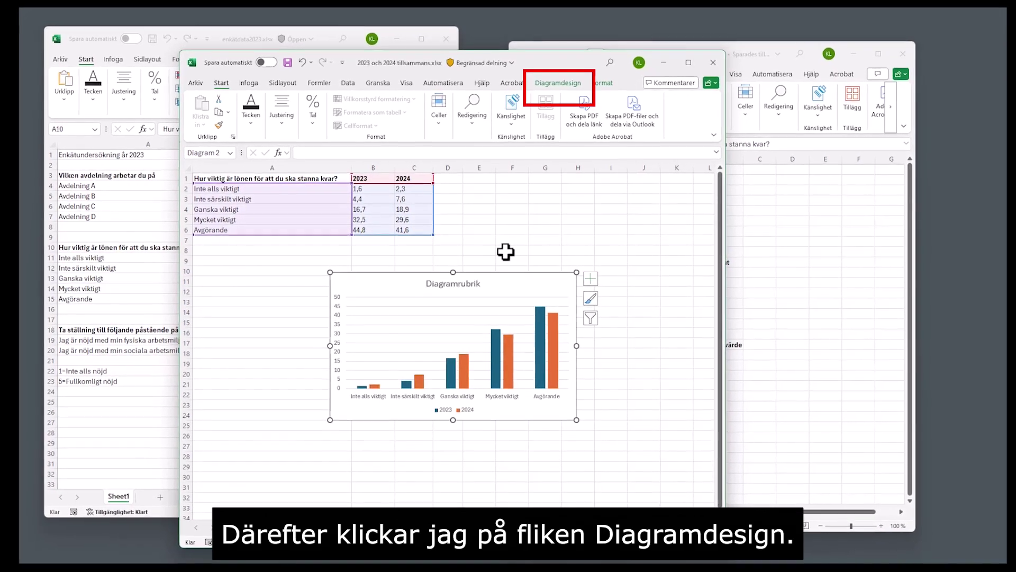
# Add a primary vertical axis title reading 'Procent' to the chart.
pyautogui.click(562, 78)
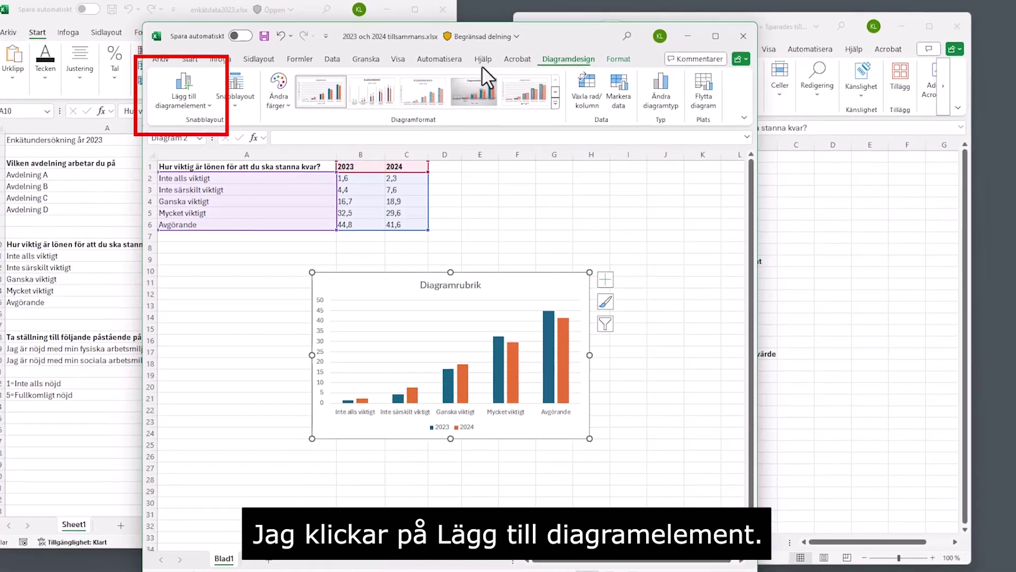
pyautogui.click(178, 89)
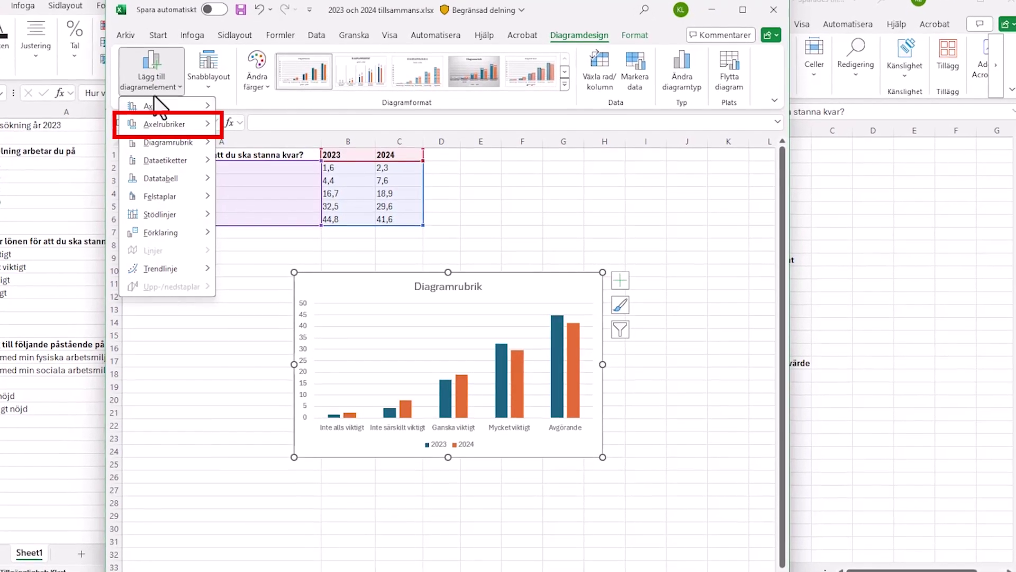
pyautogui.moveTo(155, 119)
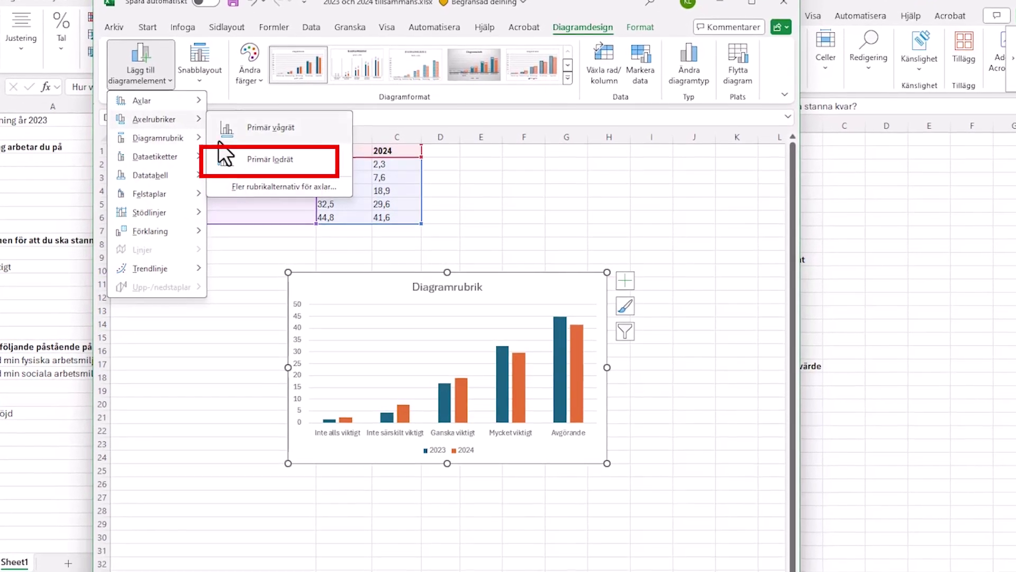
pyautogui.click(274, 162)
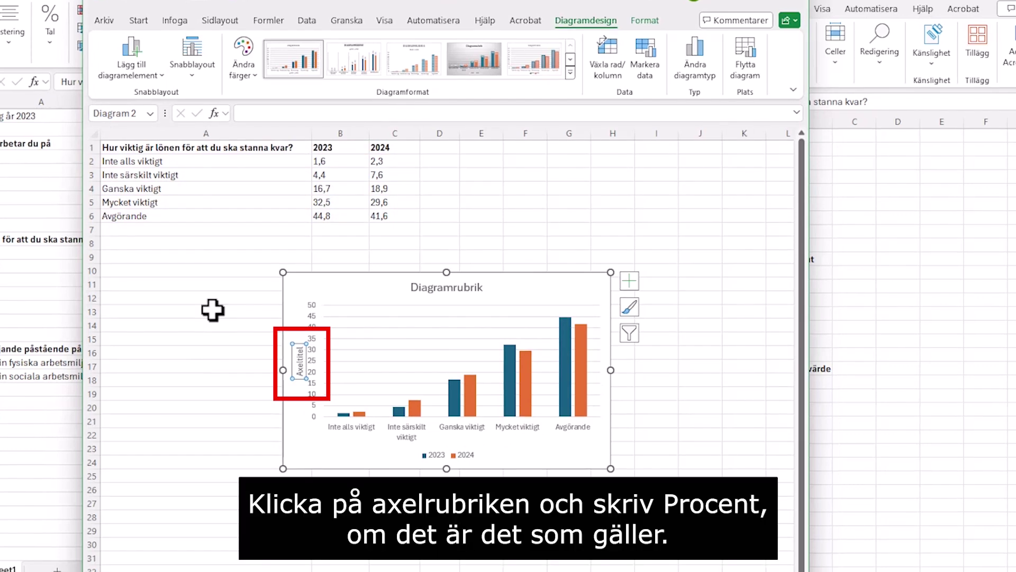
pyautogui.write('Procent')
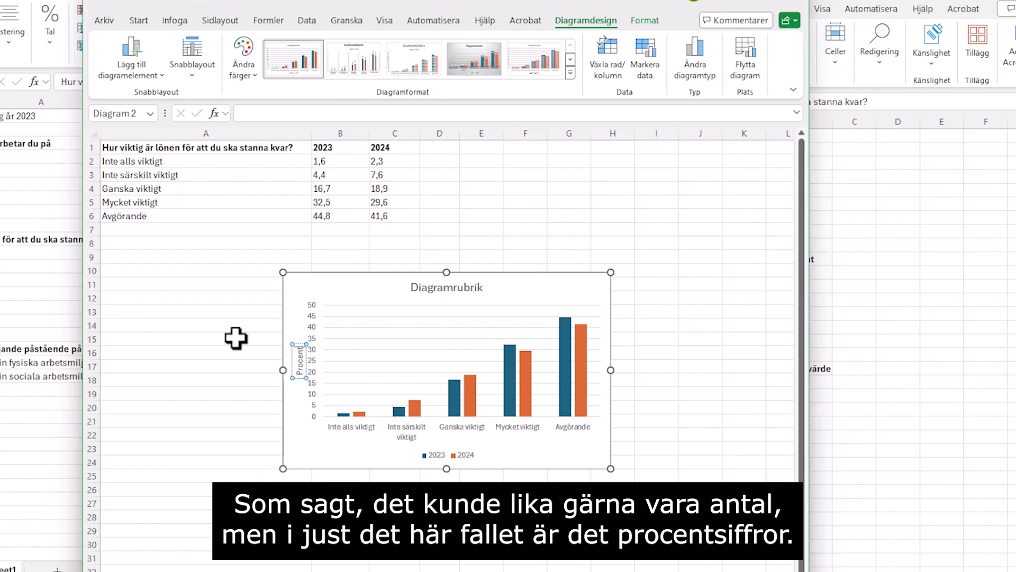
pyautogui.press('Escape')
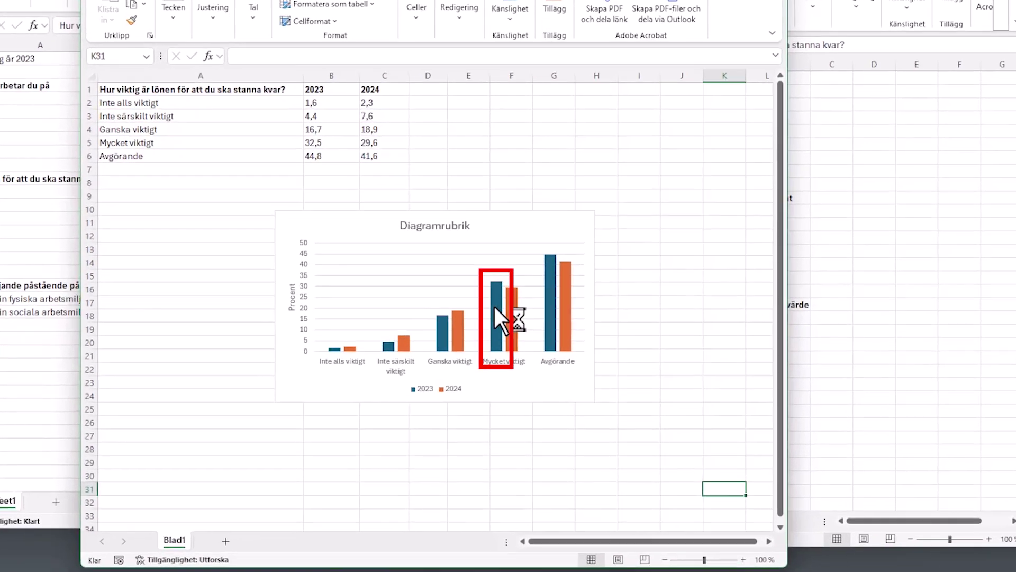
# Add data labels to both the 2023 and the 2024 column series.
pyautogui.rightClick(497, 330)
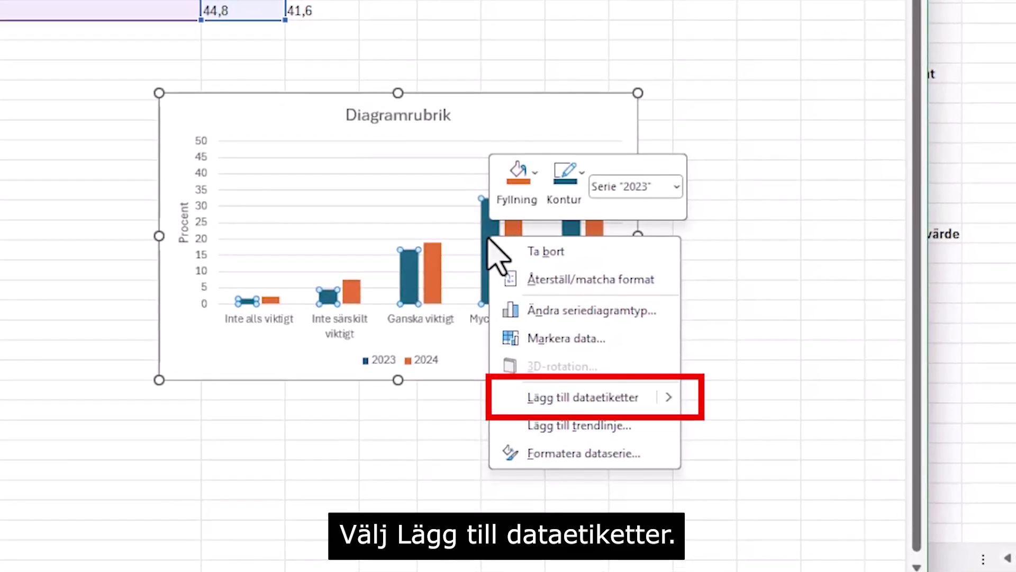
pyautogui.moveTo(583, 397)
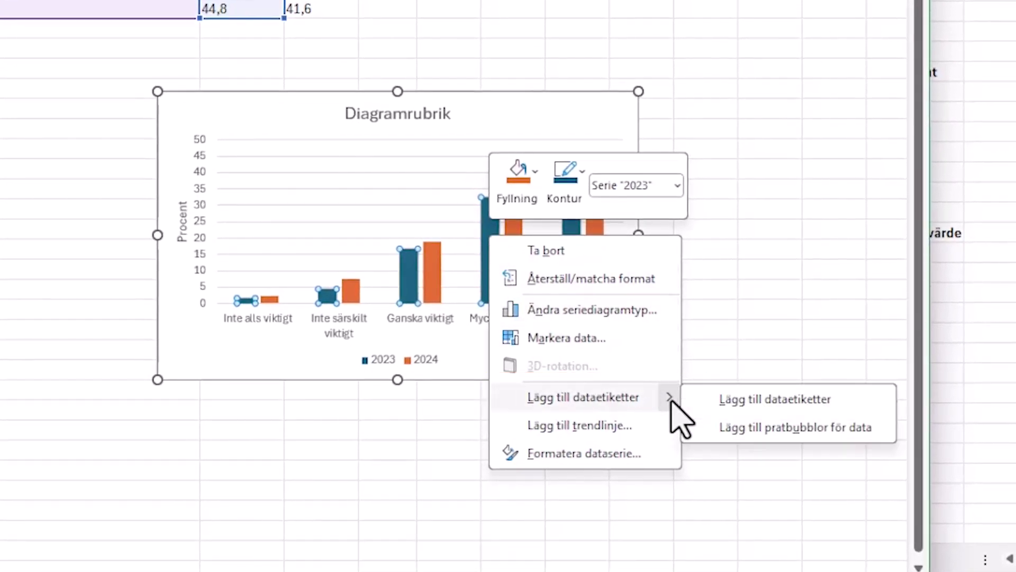
pyautogui.click(788, 400)
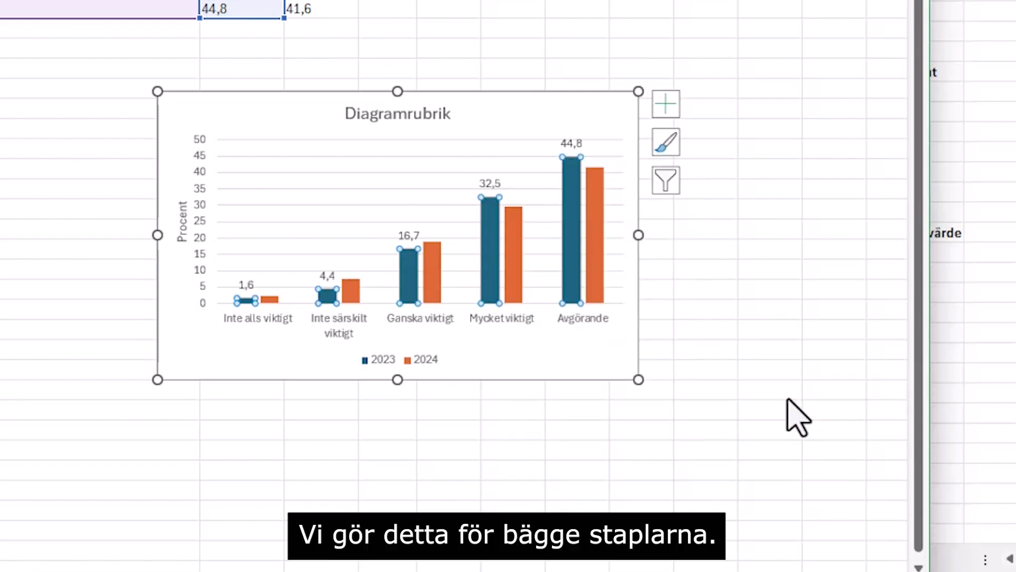
pyautogui.click(598, 242)
pyautogui.rightClick(598, 243)
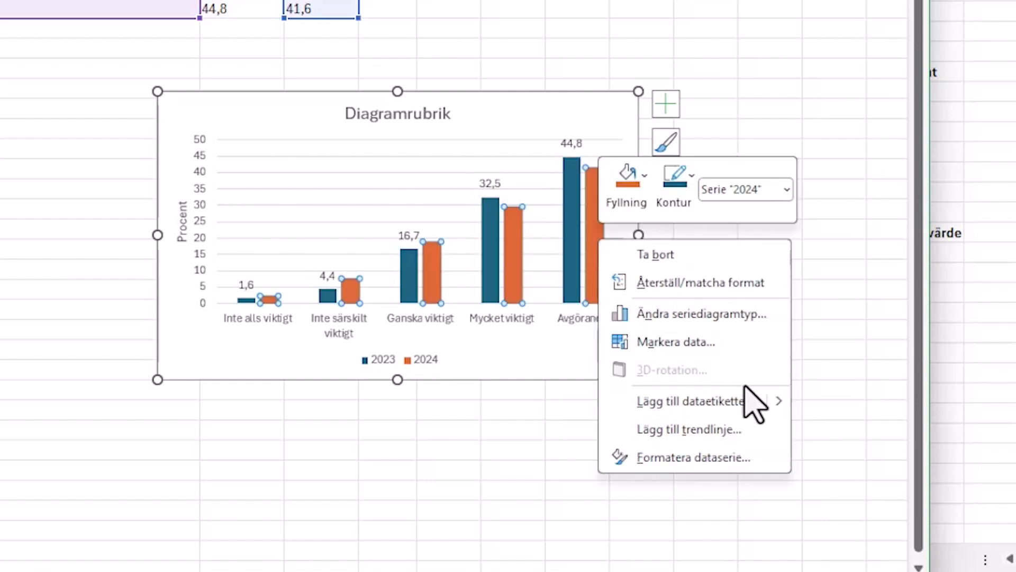
pyautogui.moveTo(690, 401)
pyautogui.click(842, 405)
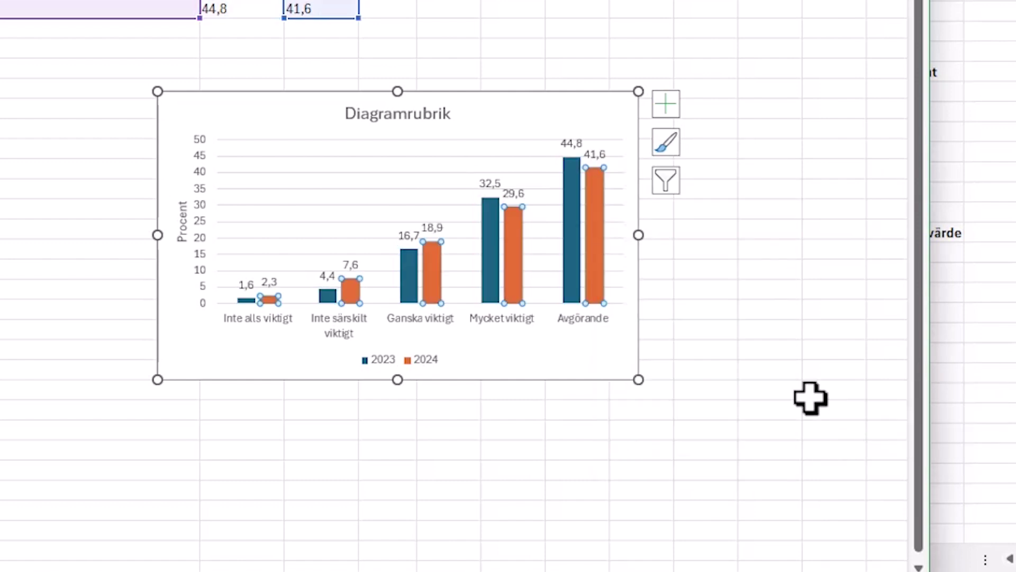
pyautogui.click(707, 419)
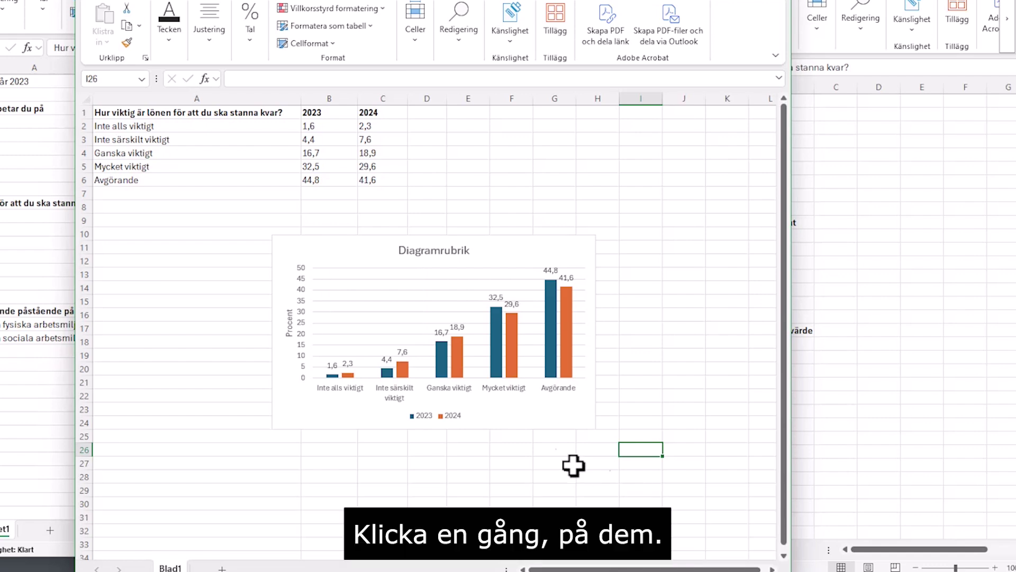
# Delete the chart's horizontal gridlines, then check the 2023 and 2024 value labels.
pyautogui.click(359, 289)
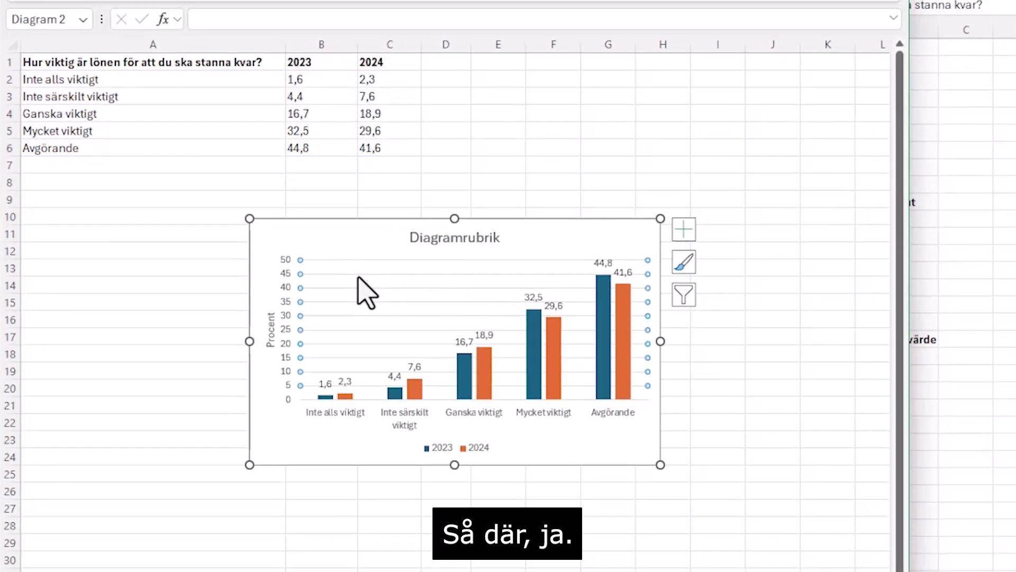
pyautogui.click(351, 289)
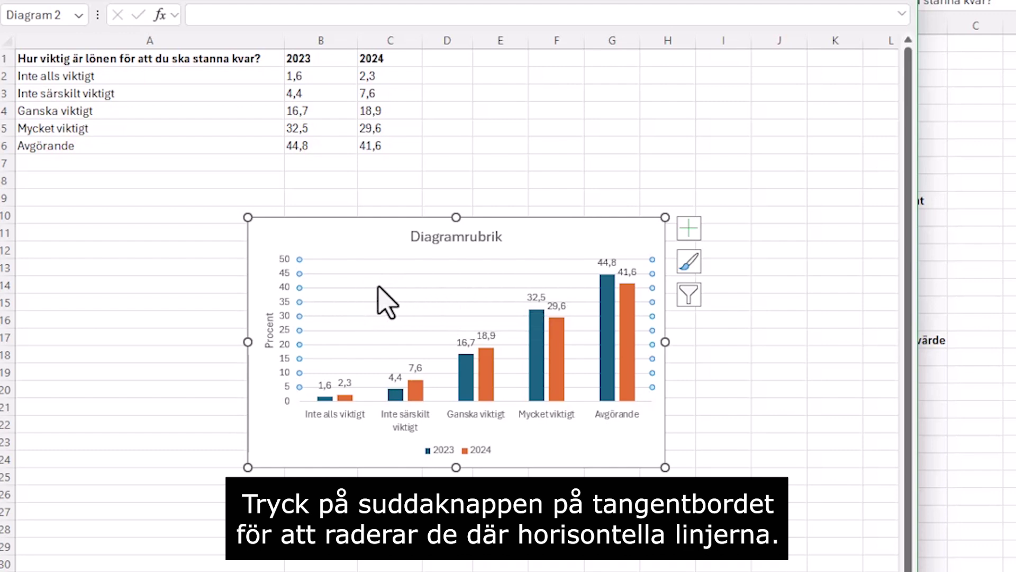
pyautogui.press('Delete')
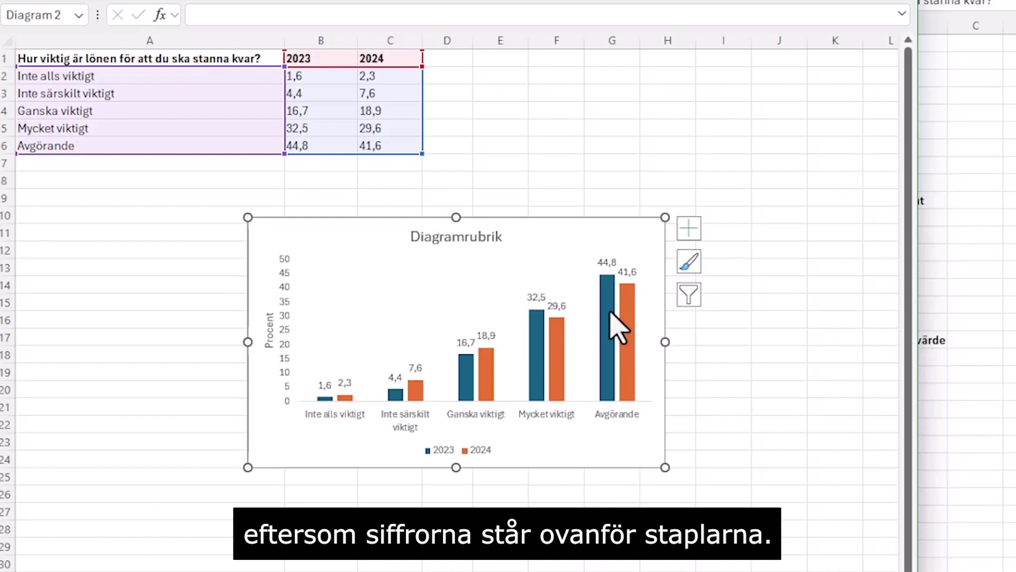
pyautogui.click(536, 297)
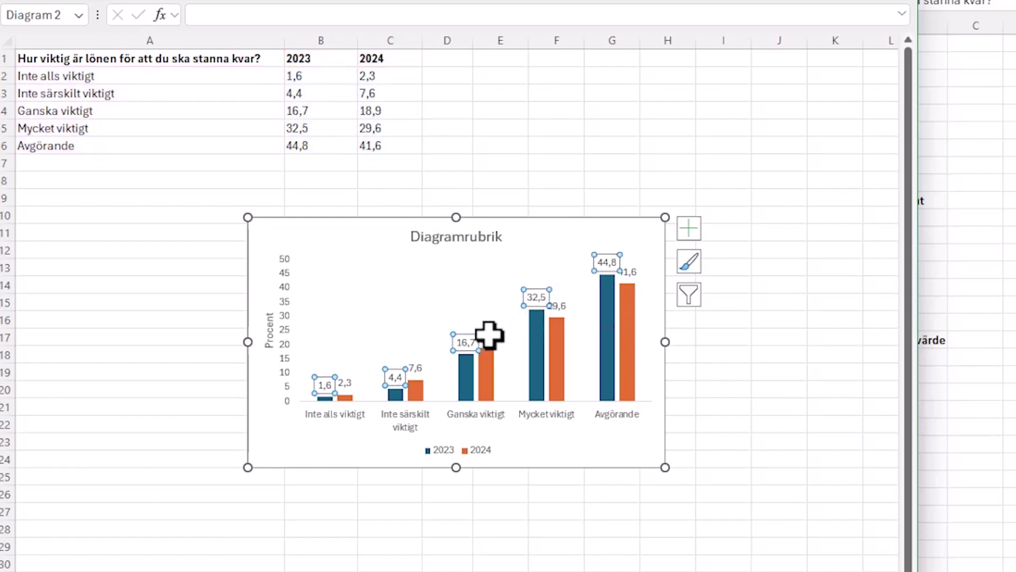
pyautogui.click(486, 336)
pyautogui.click(765, 402)
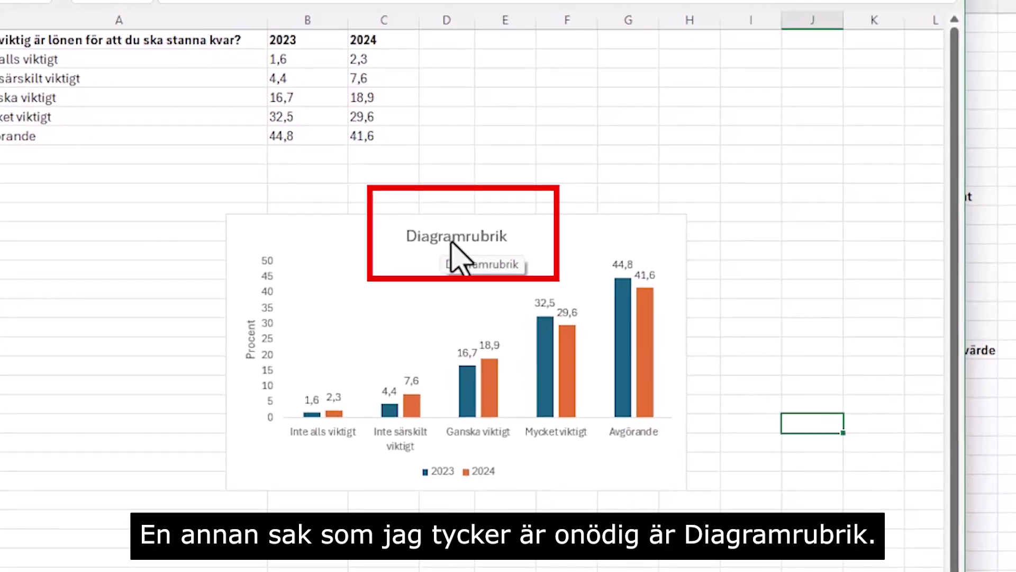
# Select the Diagramrubrik chart title and delete it.
pyautogui.click(451, 242)
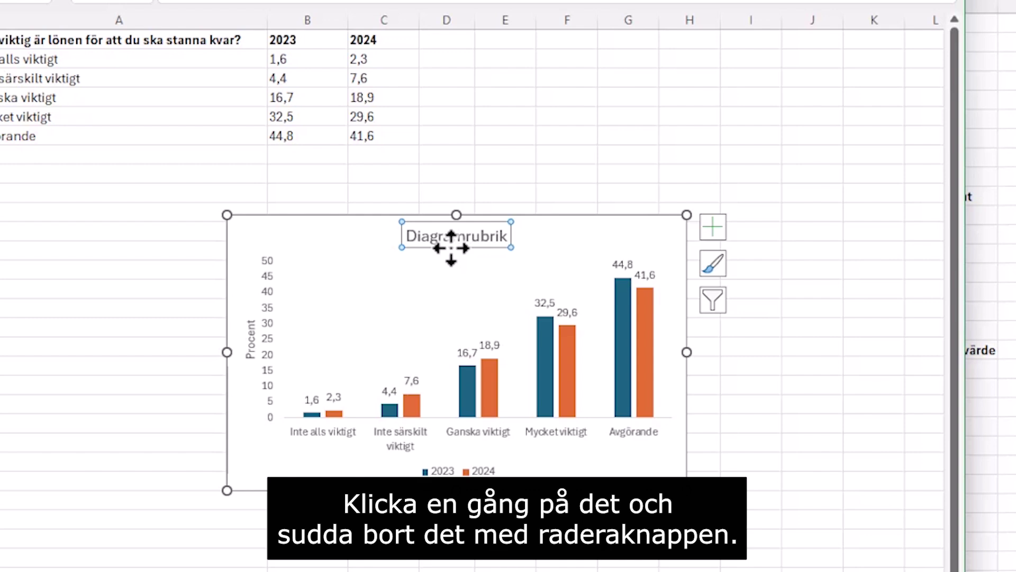
pyautogui.press('Delete')
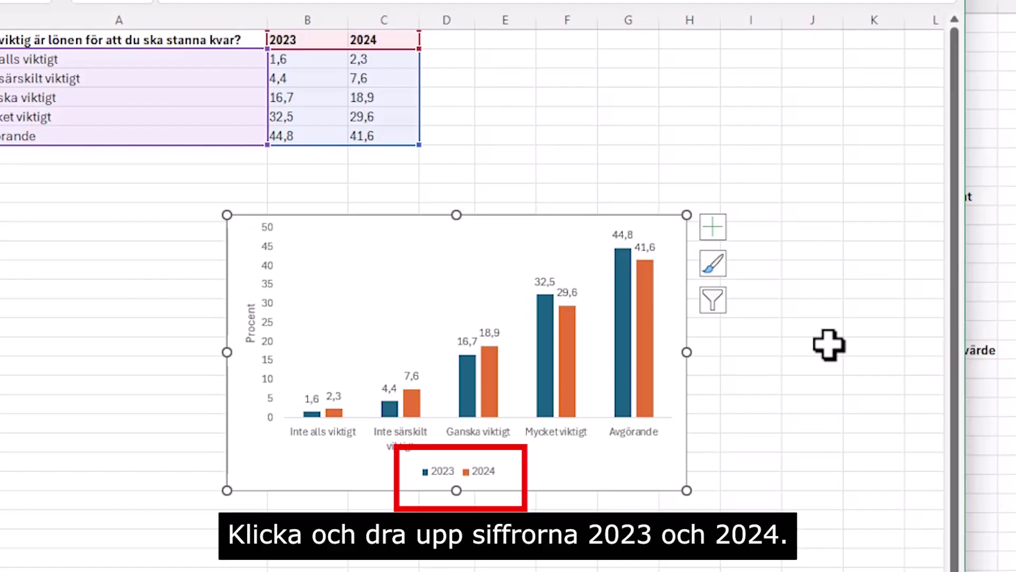
# Move the 2023/2024 legend up to the top of the chart.
pyautogui.click(487, 473)
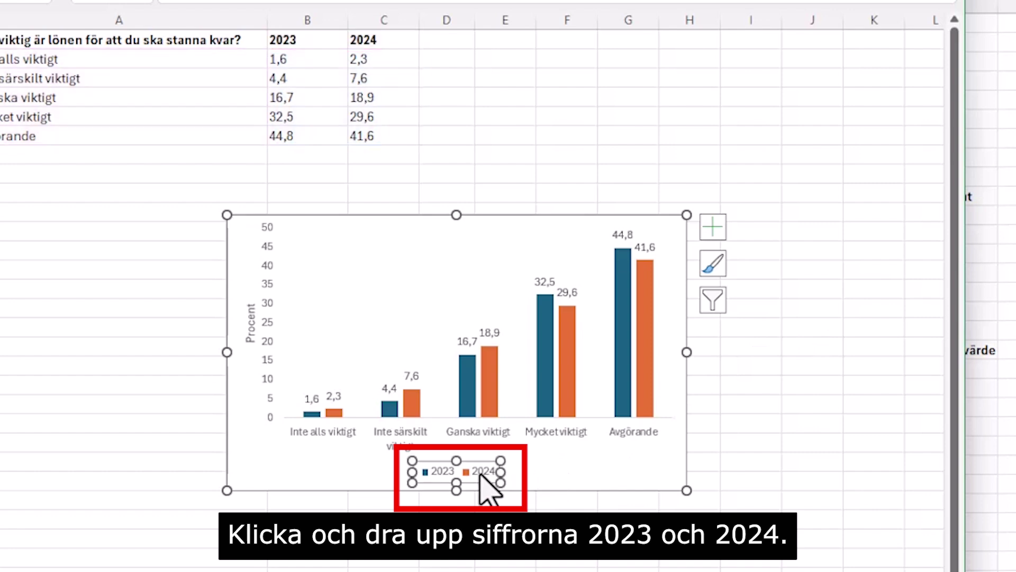
pyautogui.moveTo(478, 461); pyautogui.dragTo(478, 239)
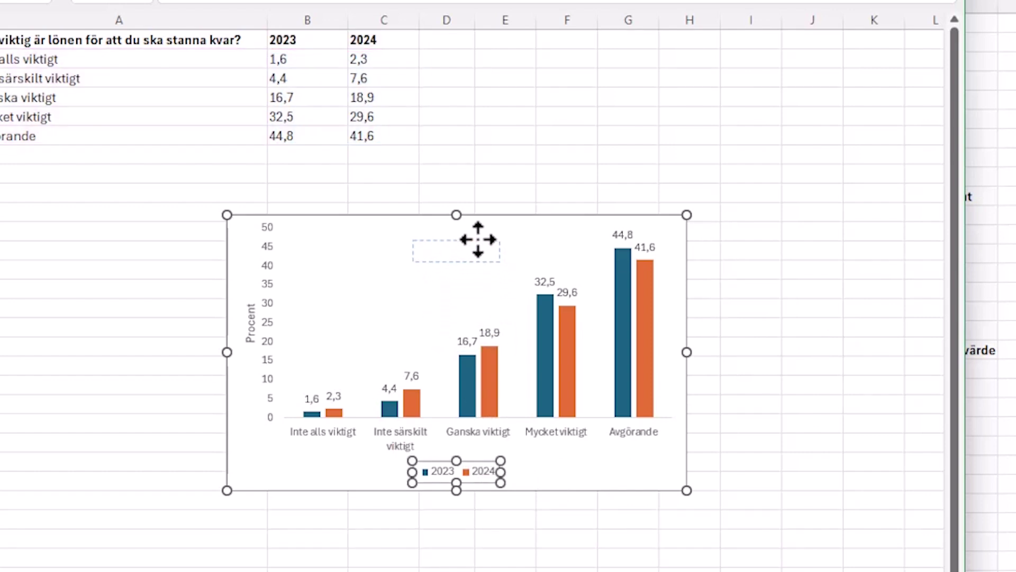
pyautogui.click(845, 480)
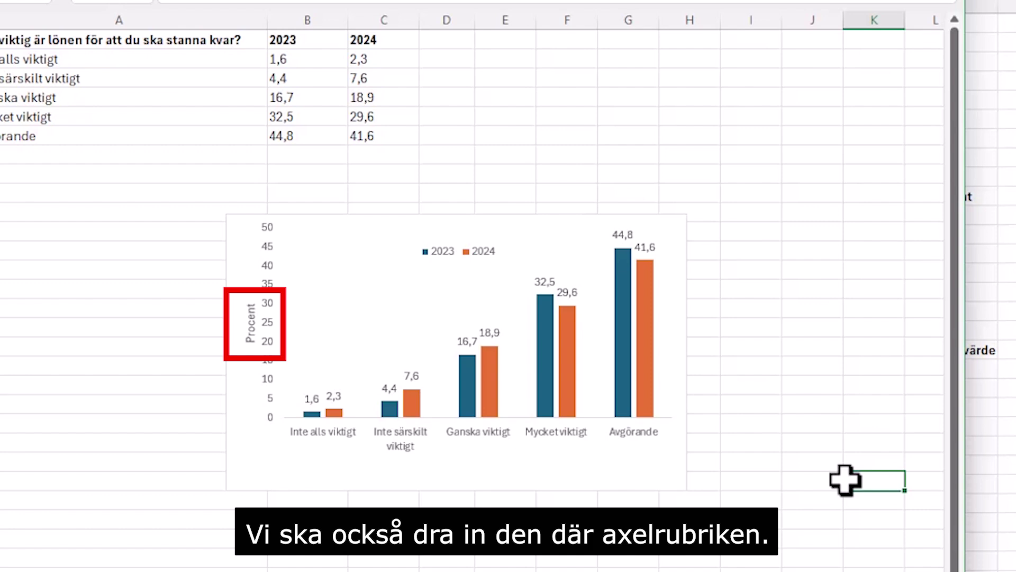
# Shift the Procent axis title rightward, closer to the columns.
pyautogui.click(248, 324)
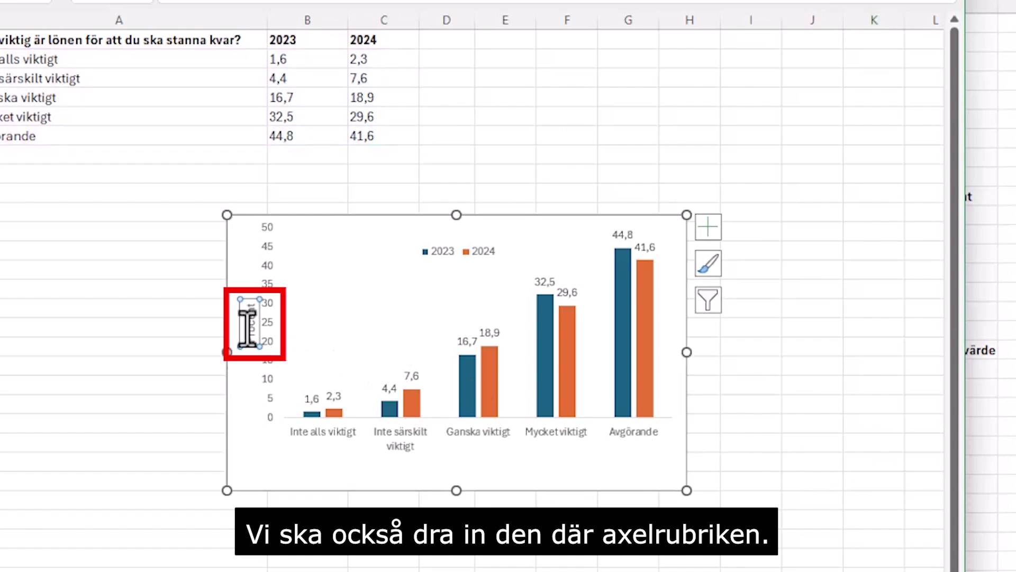
pyautogui.moveTo(248, 324); pyautogui.dragTo(289, 322)
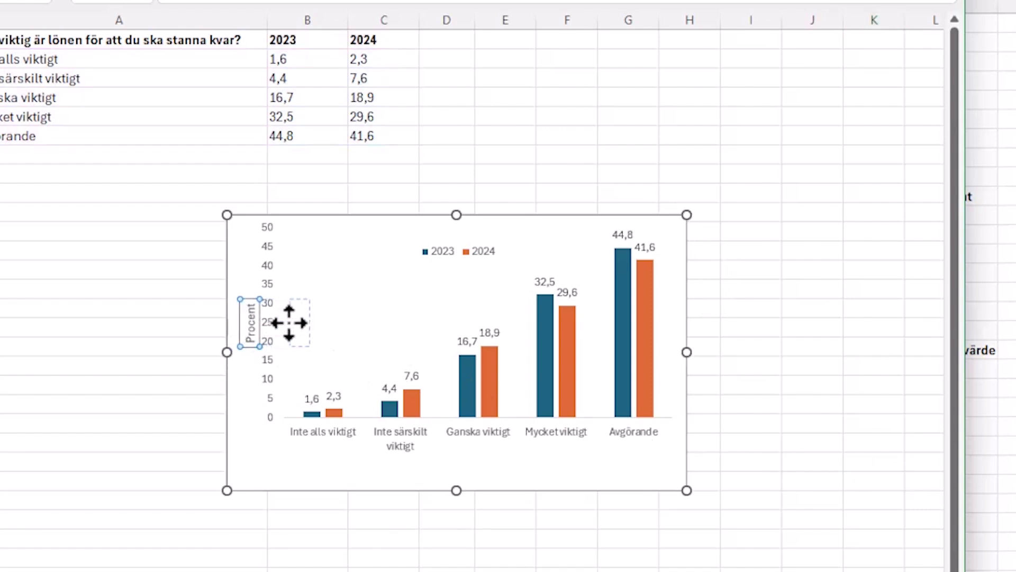
pyautogui.click(840, 495)
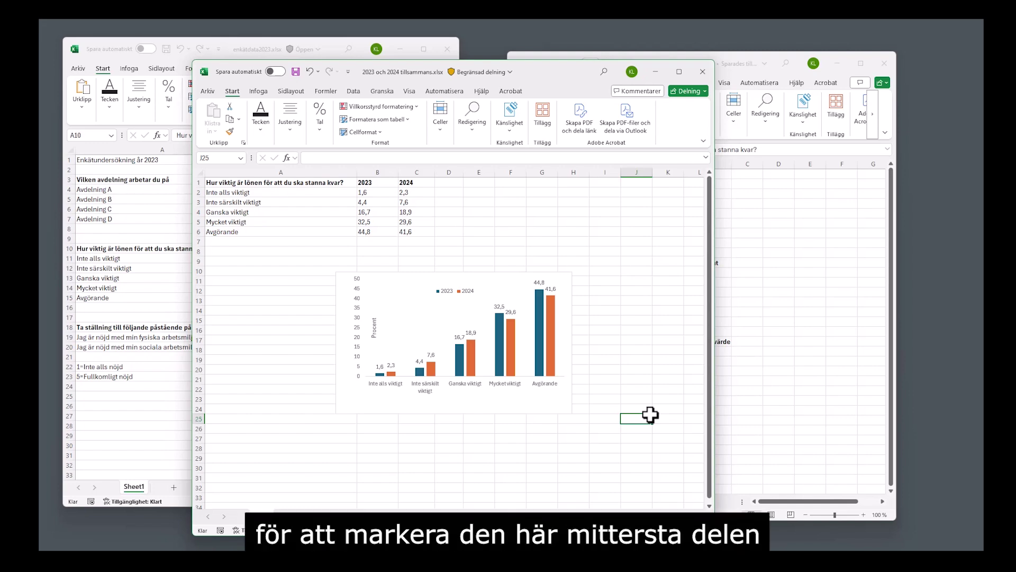
# Stretch the plot area downward and to the left to fill the empty chart space.
pyautogui.click(437, 325)
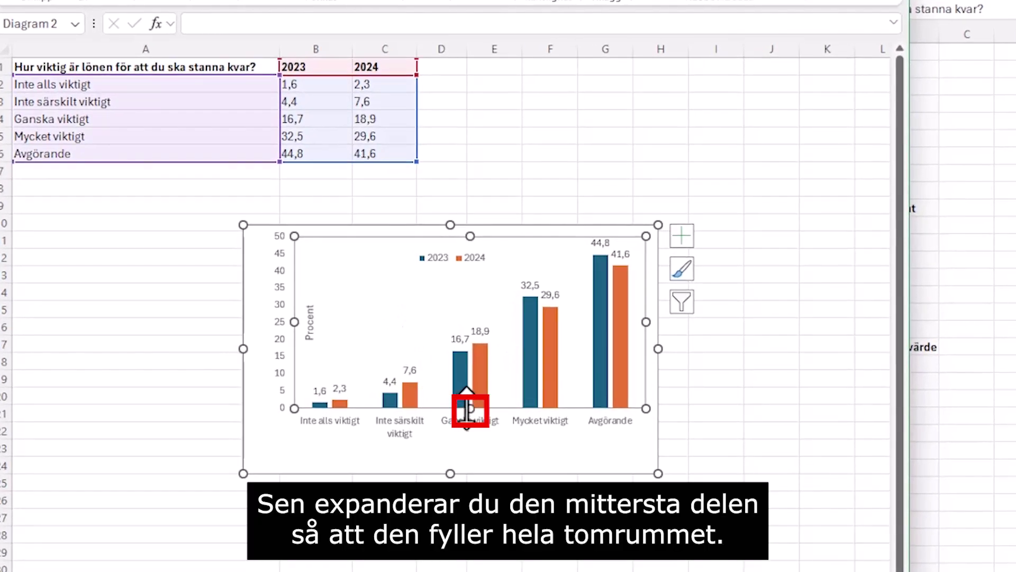
pyautogui.moveTo(468, 408); pyautogui.dragTo(469, 437)
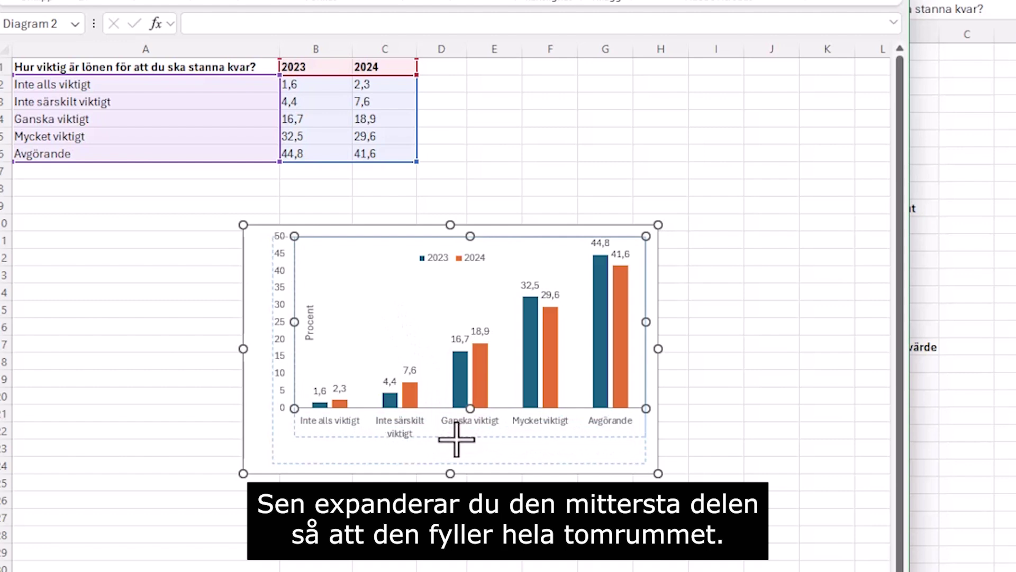
pyautogui.moveTo(294, 336); pyautogui.dragTo(267, 335)
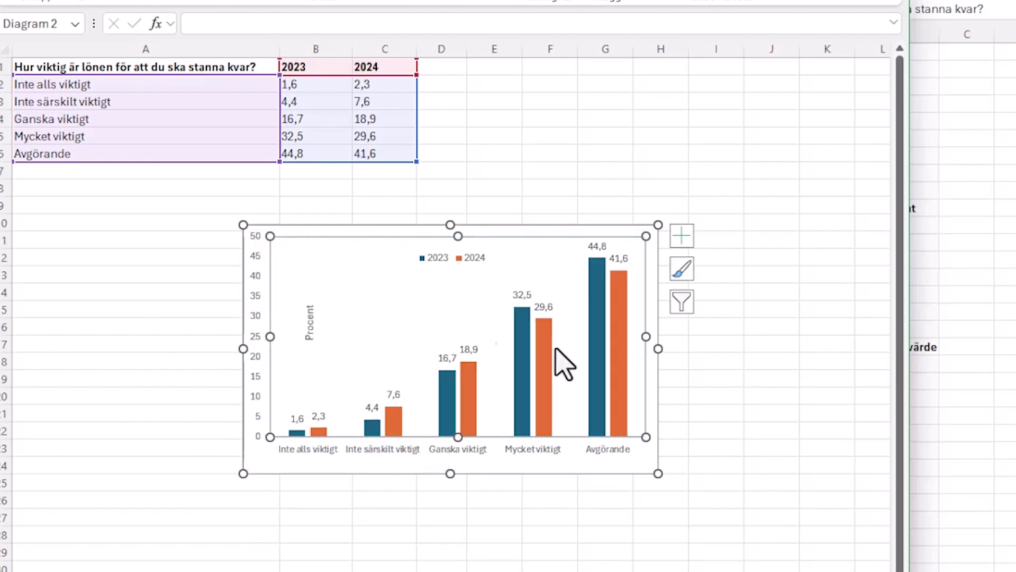
pyautogui.click(810, 543)
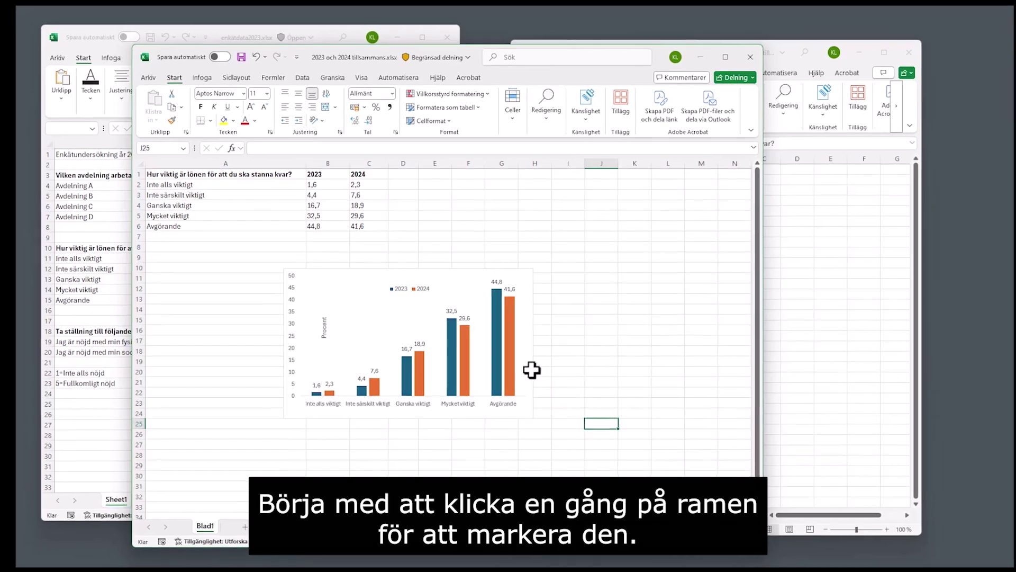
# Set the chart outline to Ingen kontur and open Formatera dataserie for the 2023 columns.
pyautogui.click(532, 372)
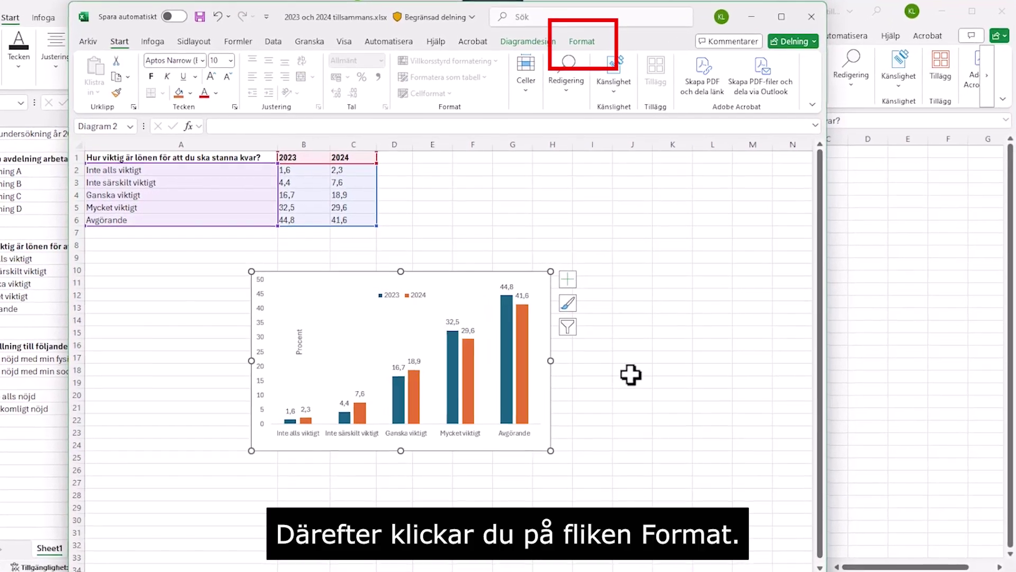
pyautogui.click(588, 30)
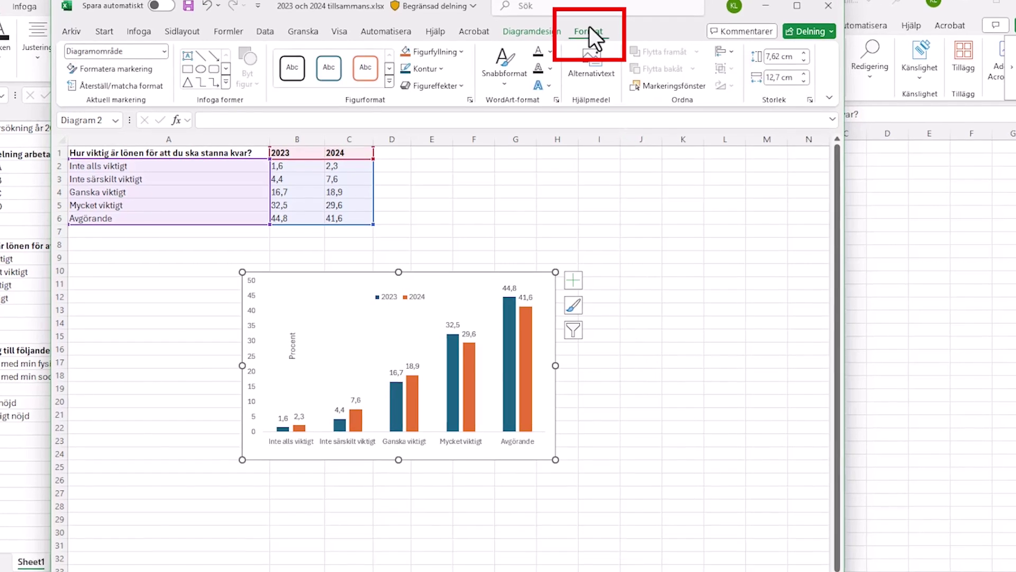
pyautogui.click(444, 70)
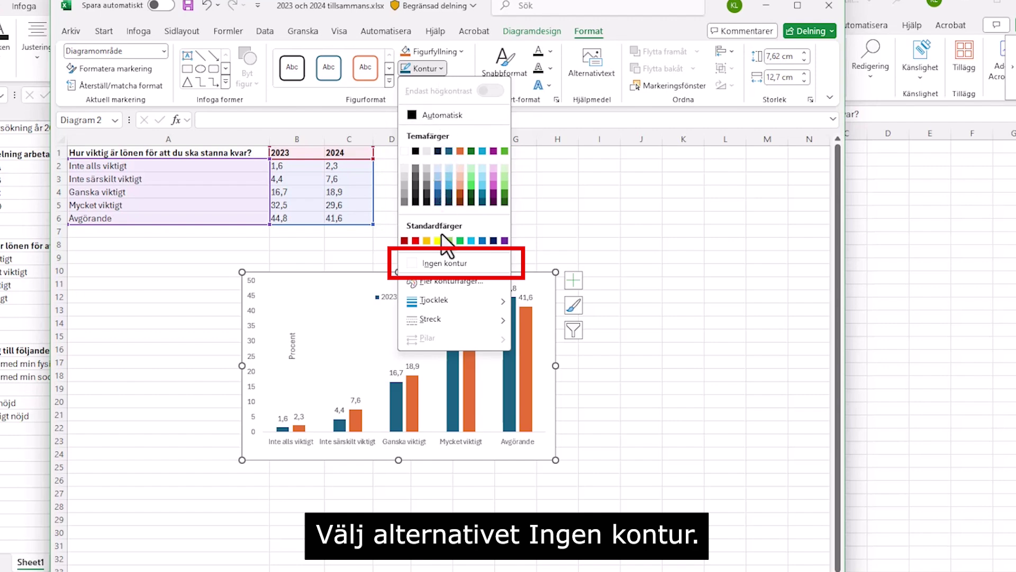
pyautogui.click(433, 263)
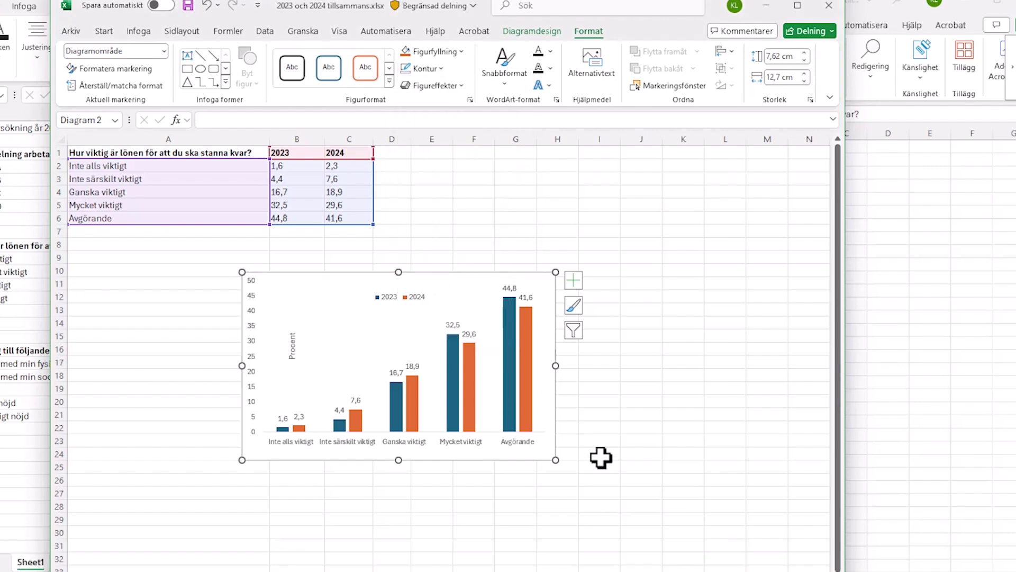
pyautogui.click(641, 490)
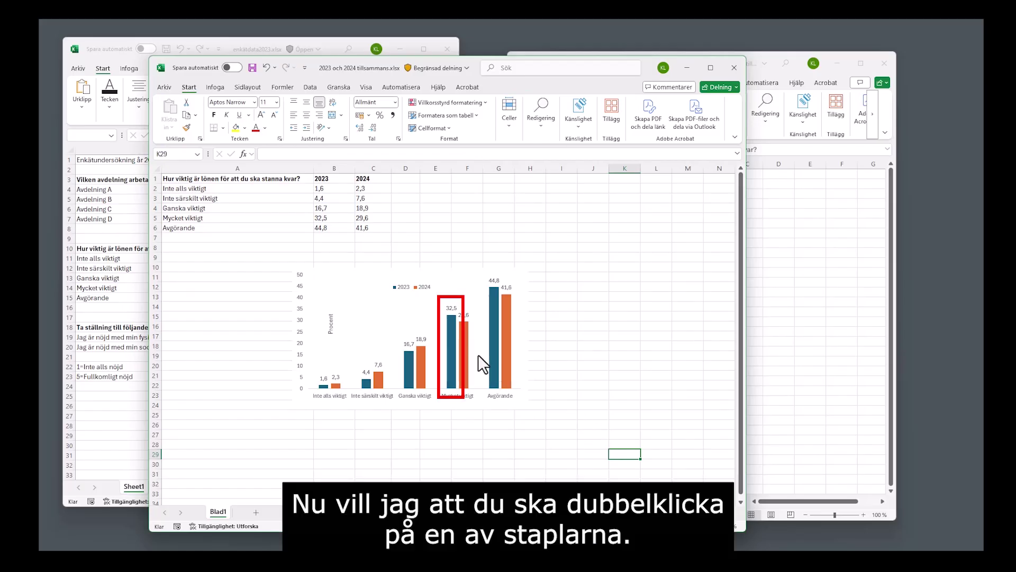
pyautogui.doubleClick(449, 347)
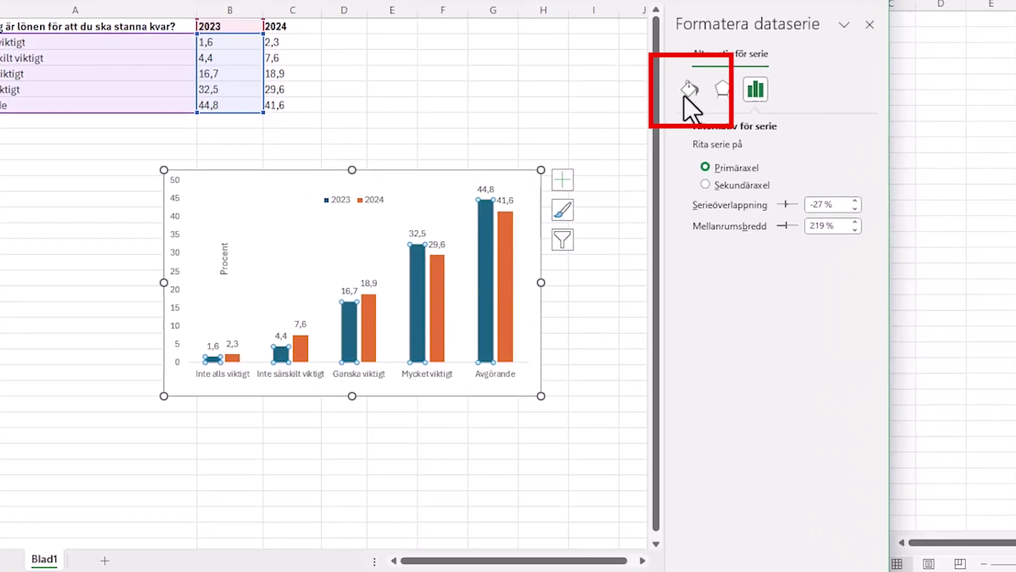
# Give the 2023 columns a Mönsterfyllning with black foreground and a dense dotted pattern.
pyautogui.click(687, 93)
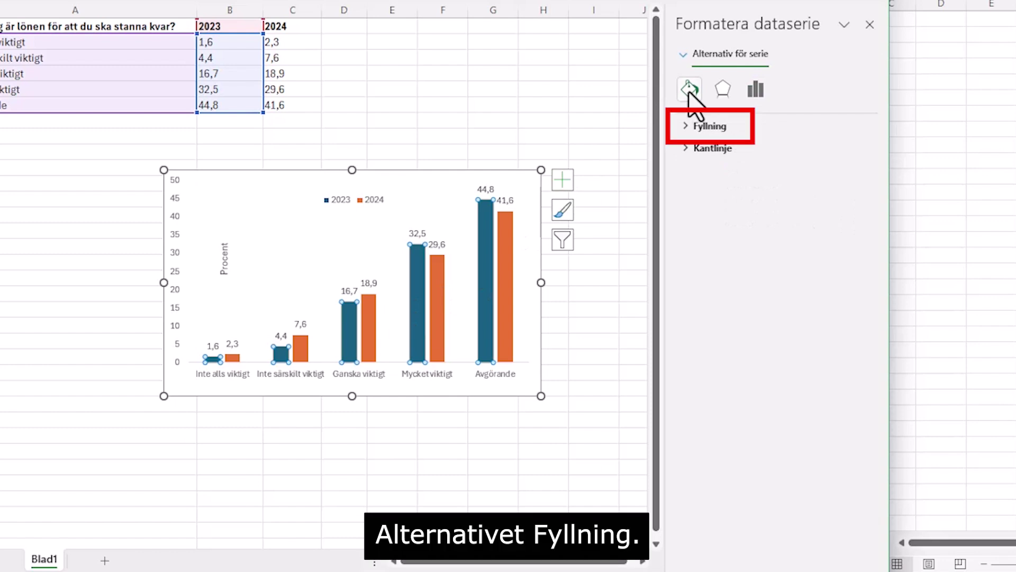
pyautogui.click(689, 129)
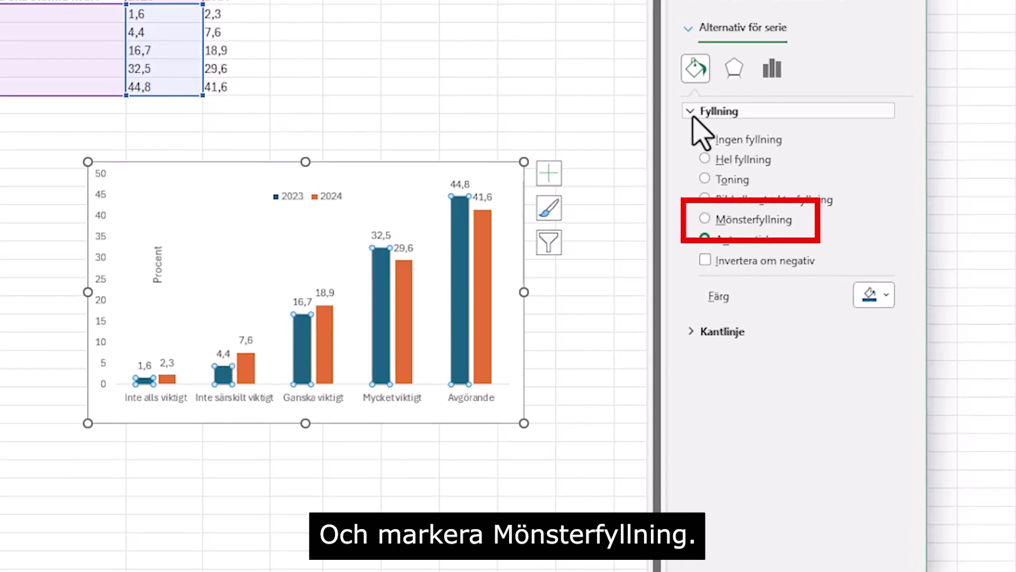
pyautogui.click(707, 219)
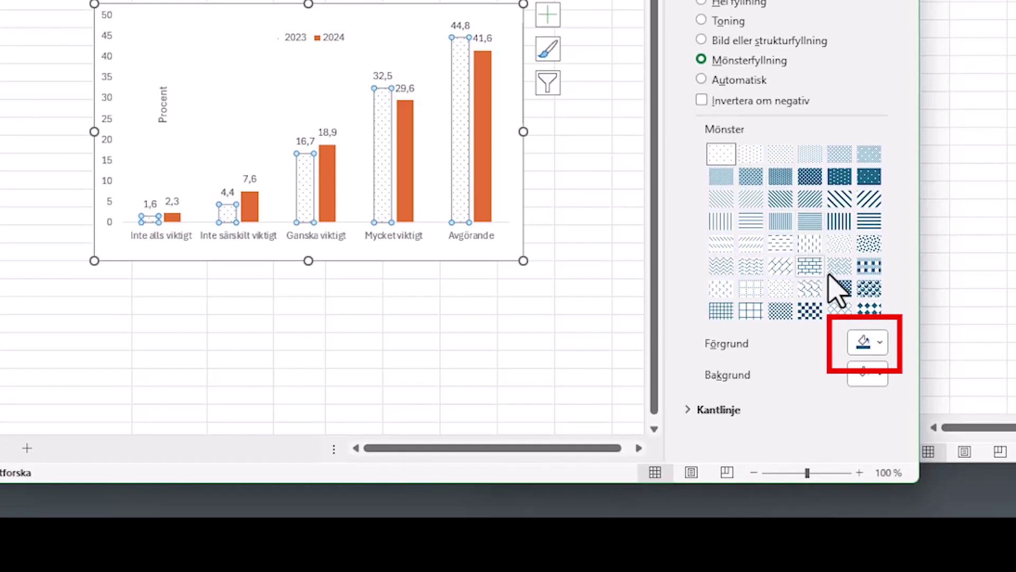
pyautogui.click(879, 343)
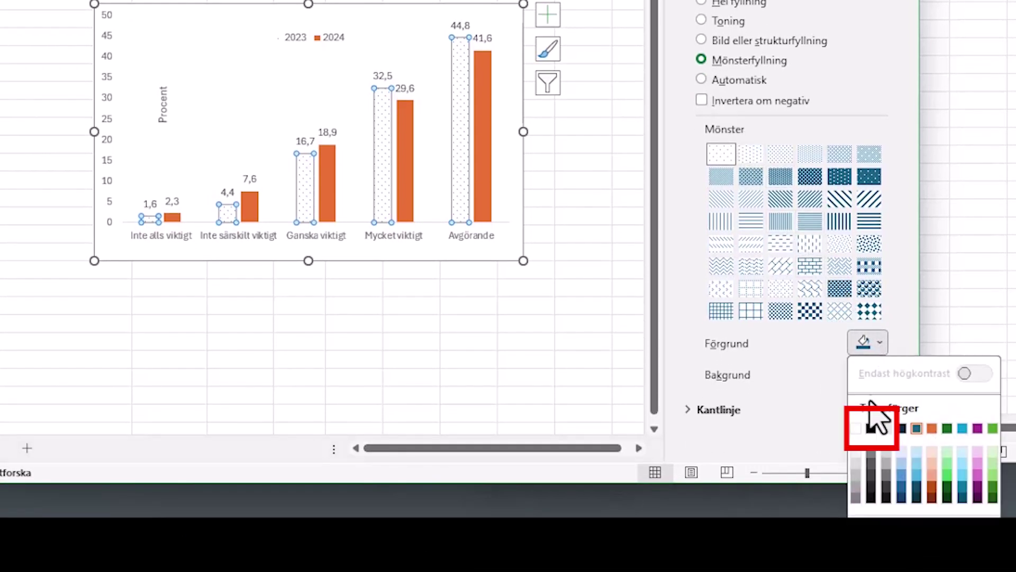
pyautogui.click(871, 427)
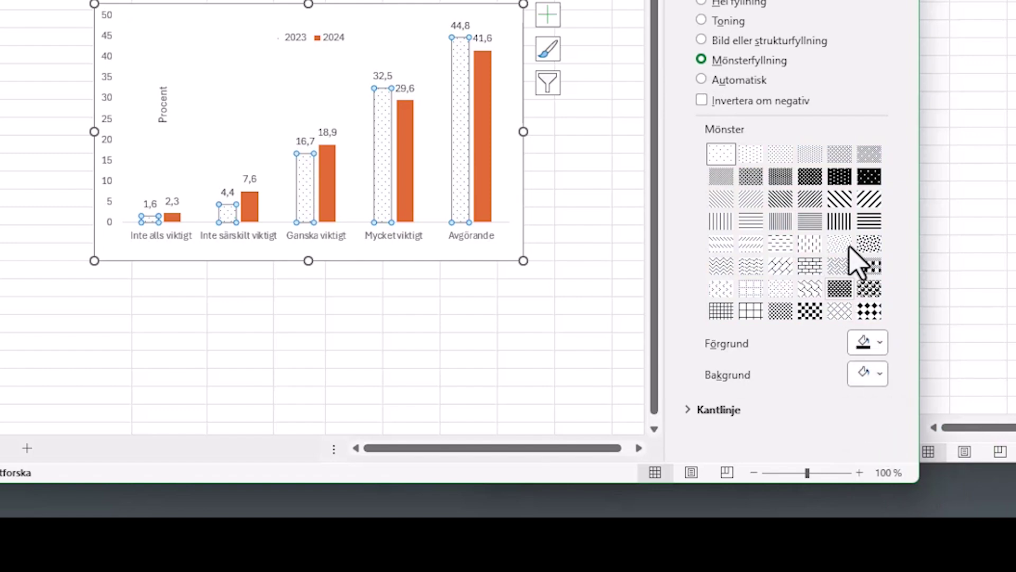
pyautogui.click(812, 155)
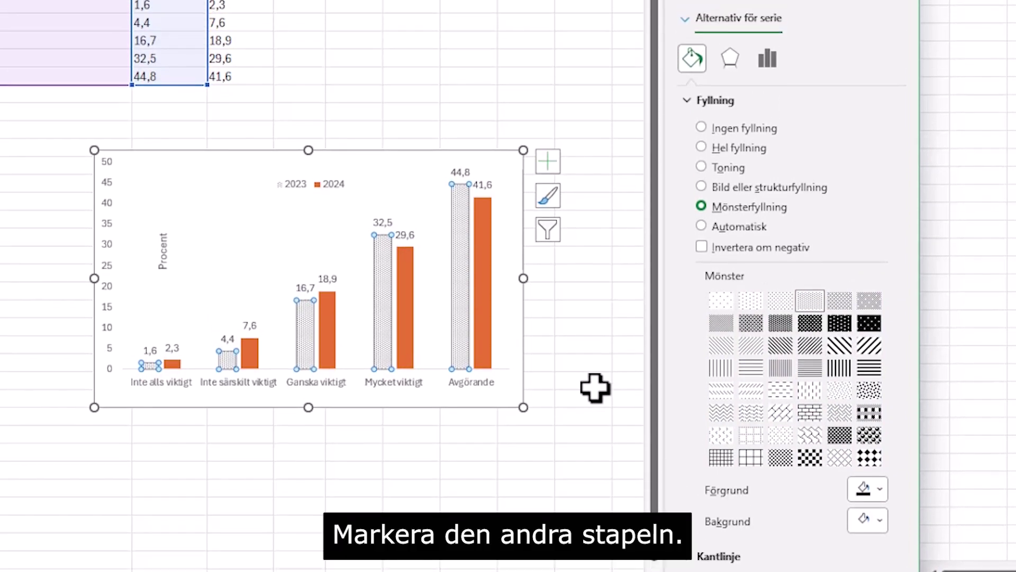
# Fill the 2024 columns with a dark dotted pattern, then close the series pane.
pyautogui.click(483, 329)
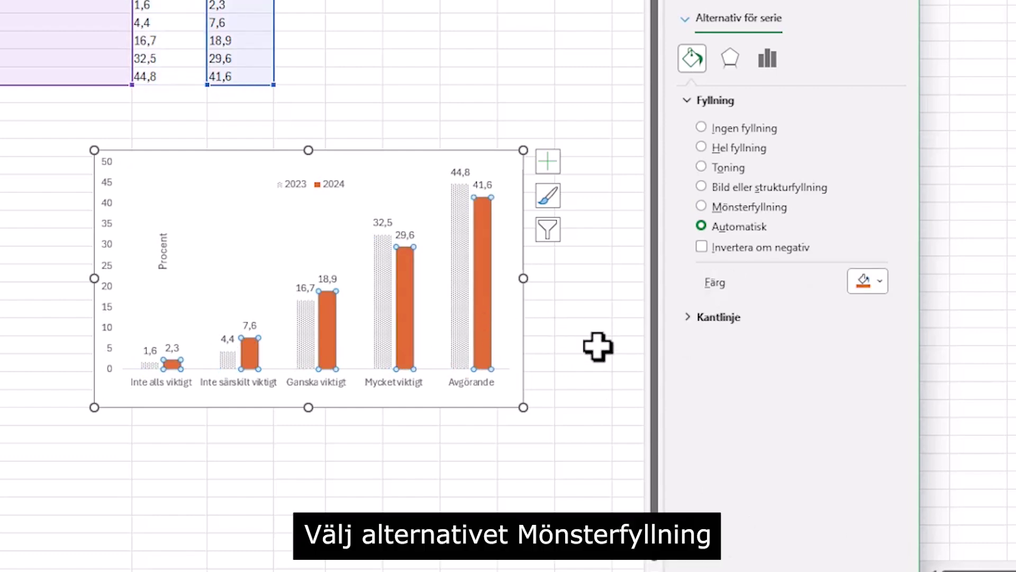
pyautogui.click(702, 206)
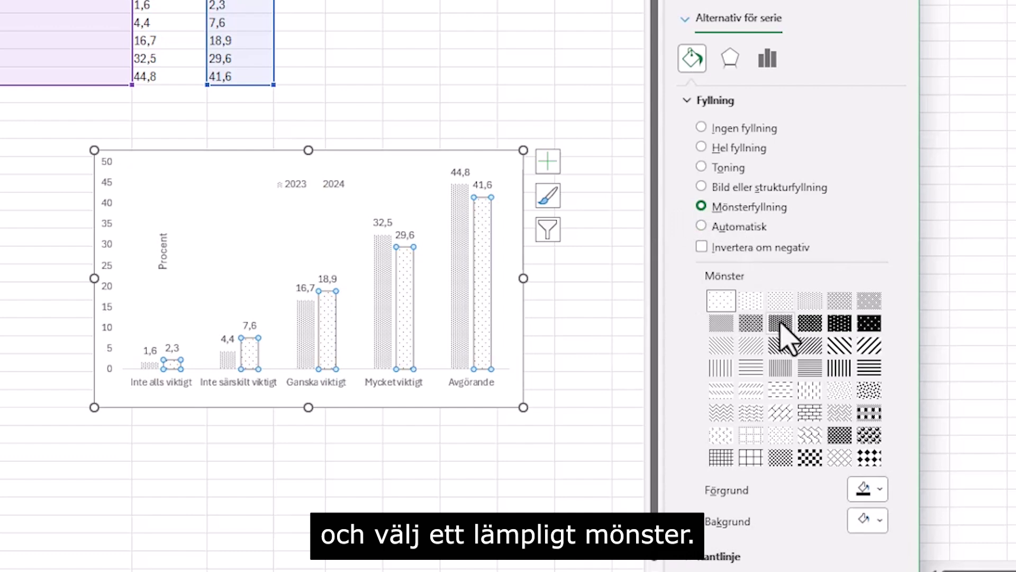
pyautogui.click(780, 323)
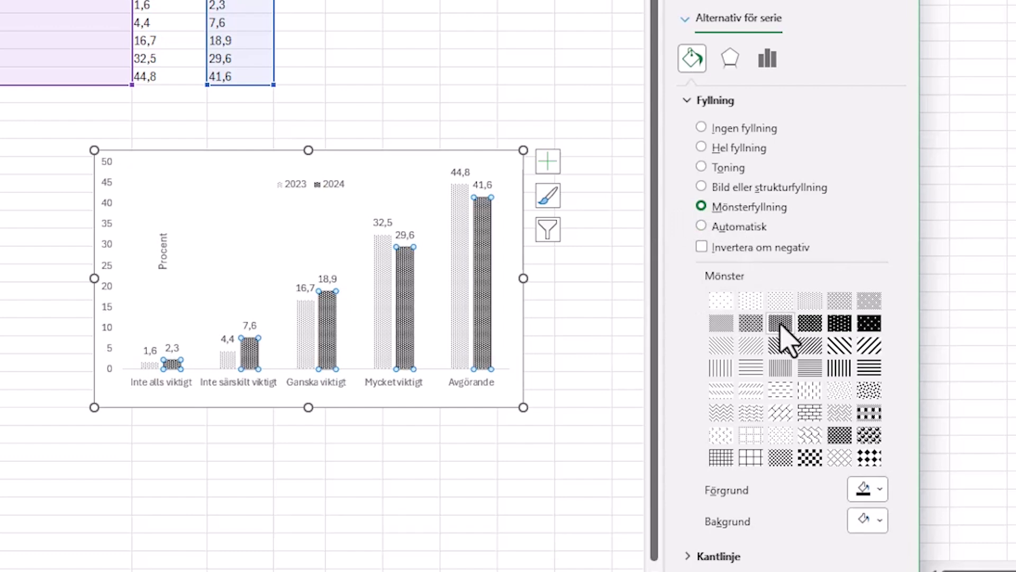
pyautogui.click(900, 2)
pyautogui.click(611, 383)
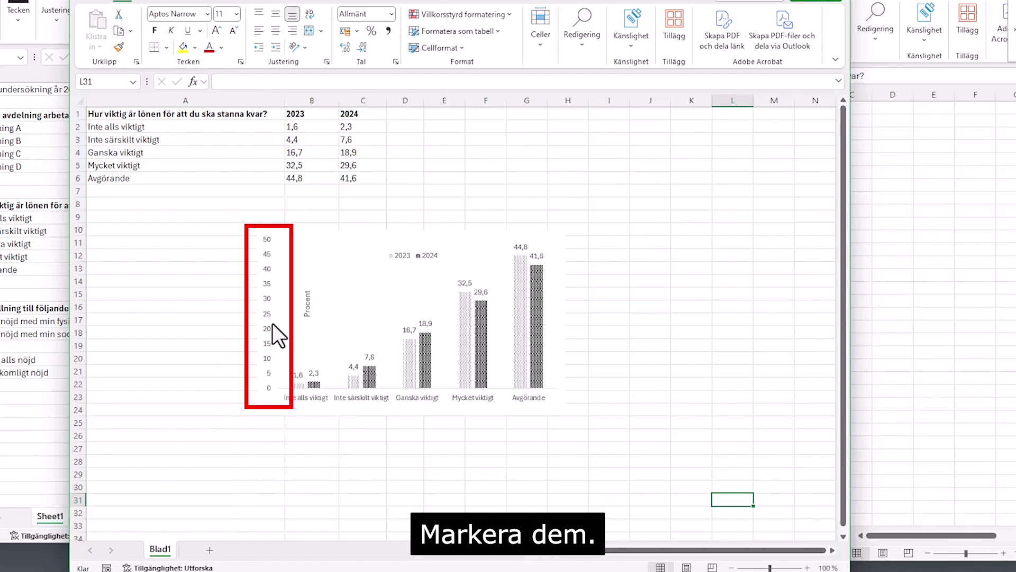
# Delete the vertical axis numbers and stretch the plot area leftward to fill the chart.
pyautogui.click(272, 324)
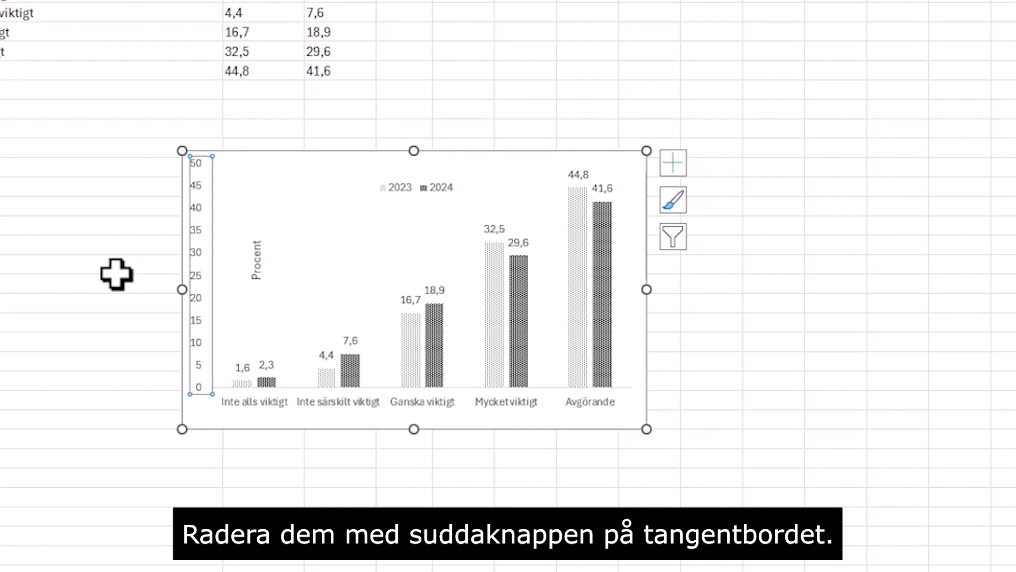
pyautogui.press('Delete')
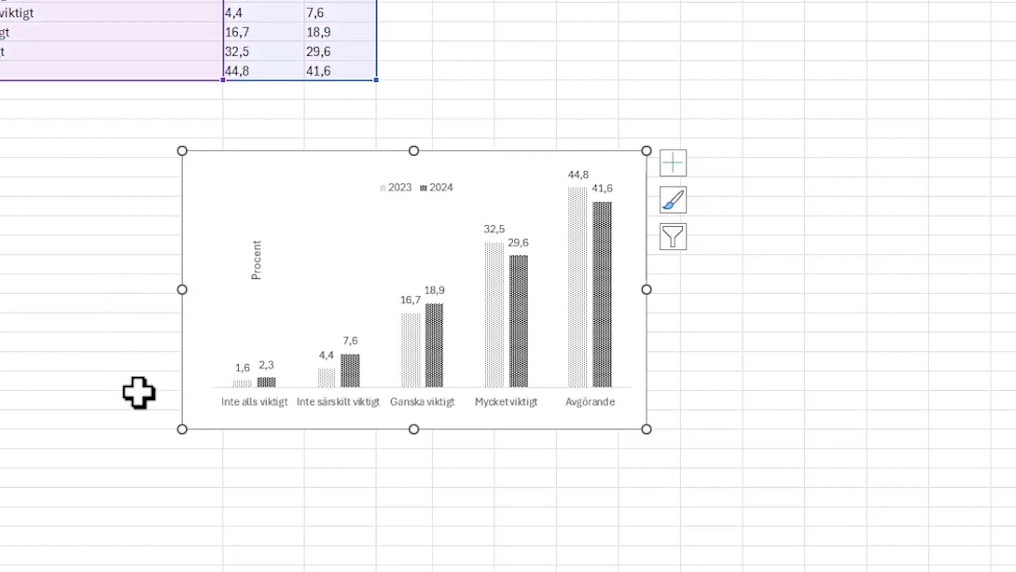
pyautogui.click(305, 296)
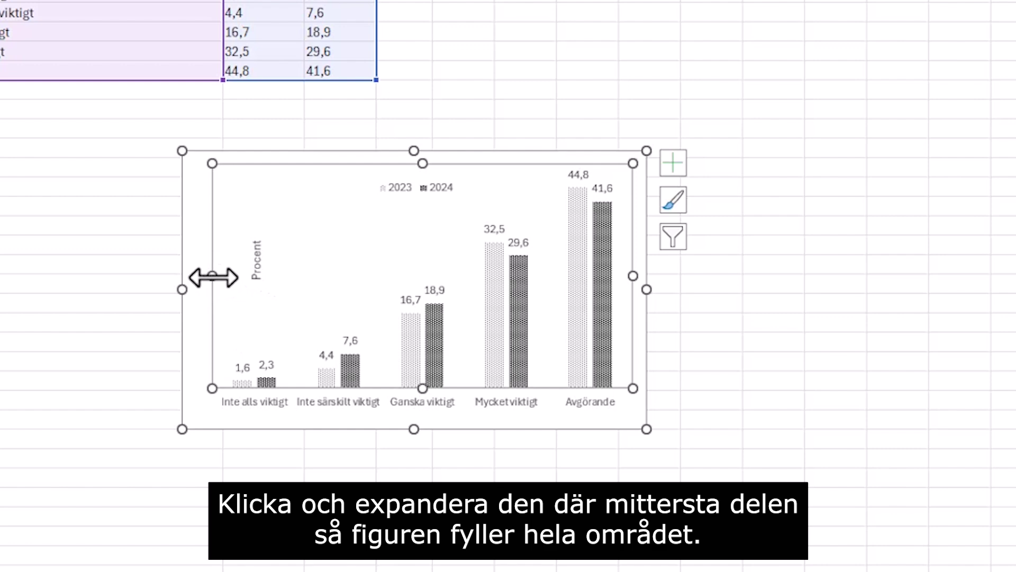
pyautogui.moveTo(212, 276); pyautogui.dragTo(186, 276)
pyautogui.click(727, 443)
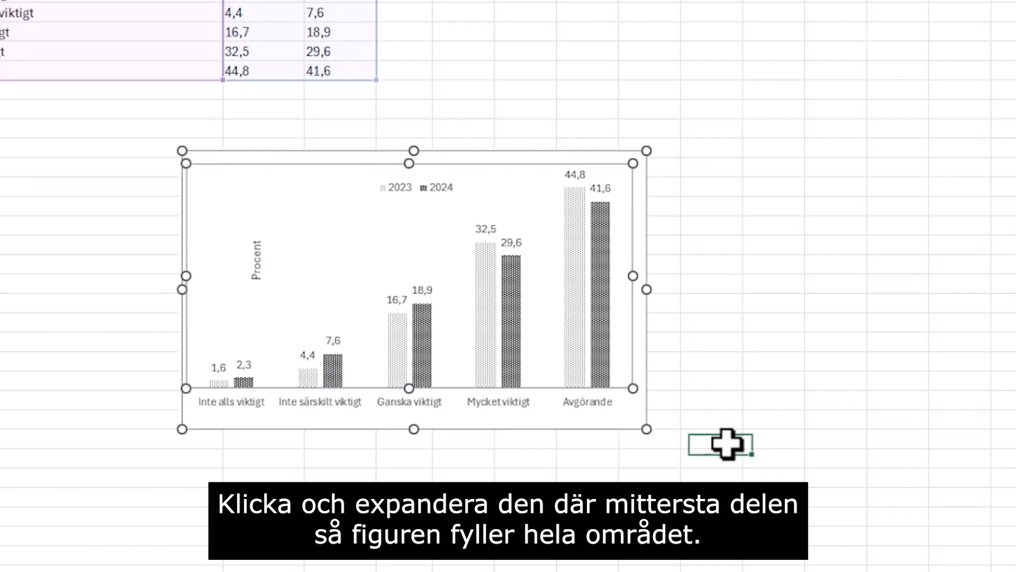
pyautogui.click(773, 476)
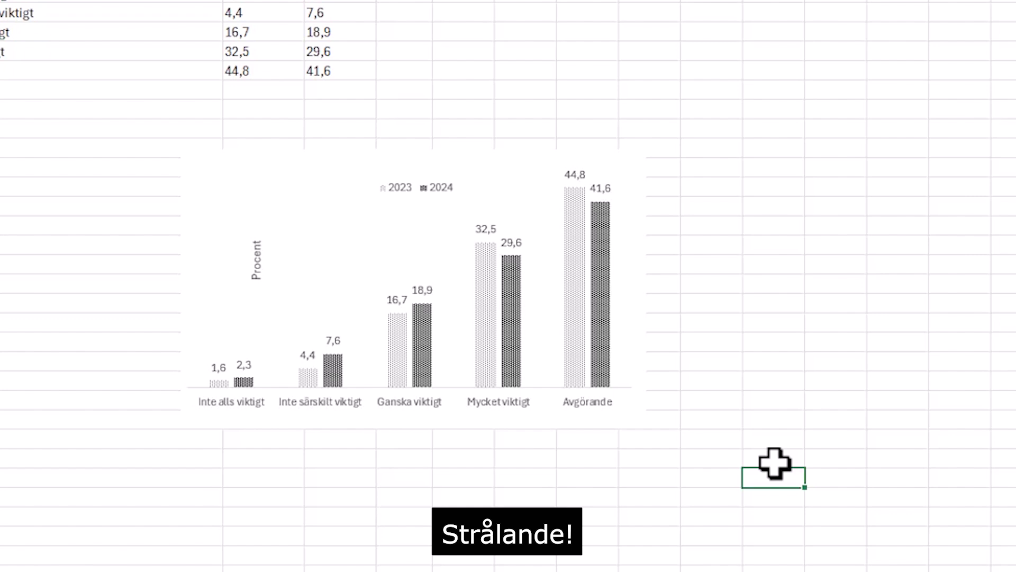
# Move the Procent axis title out to the chart's left edge.
pyautogui.click(256, 260)
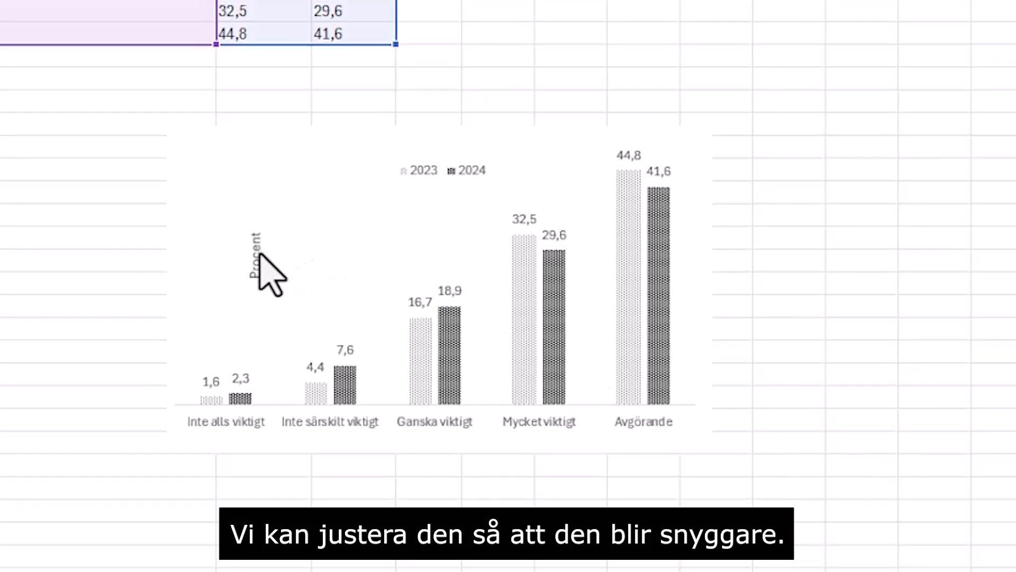
pyautogui.moveTo(267, 260); pyautogui.dragTo(203, 241)
pyautogui.click(852, 553)
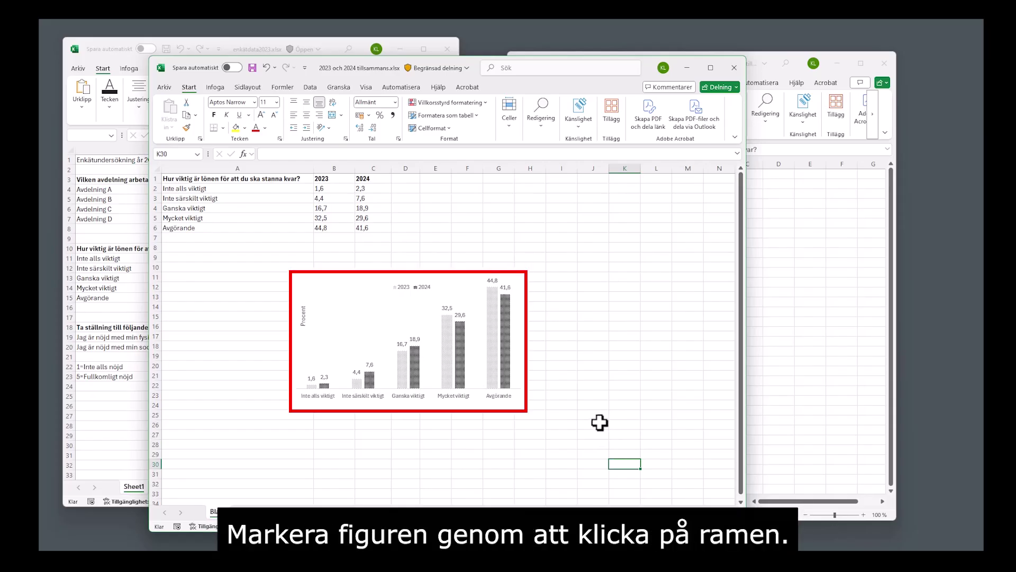
# Copy the finished chart with Kopiera.
pyautogui.click(526, 357)
pyautogui.rightClick(530, 352)
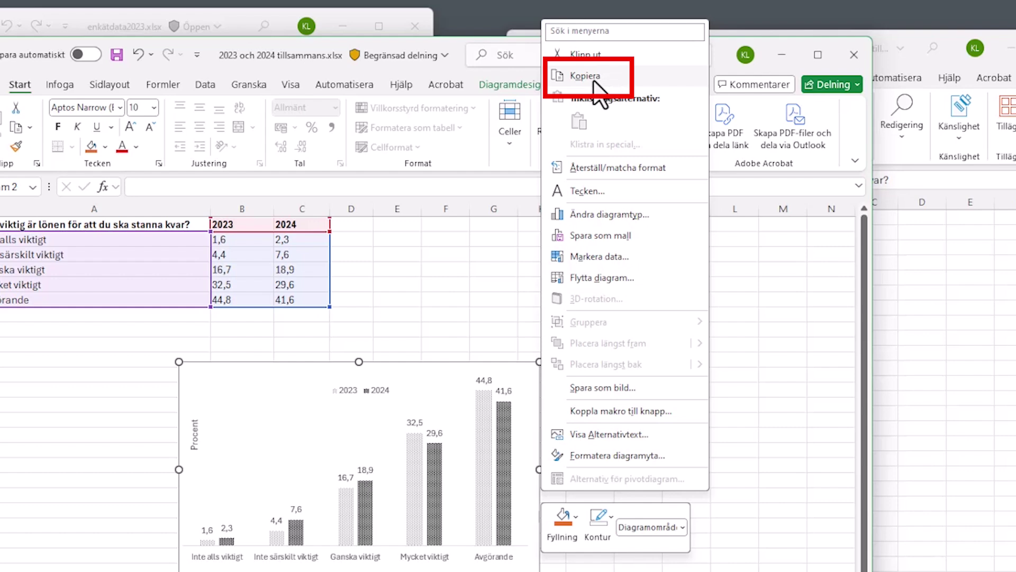
pyautogui.click(585, 75)
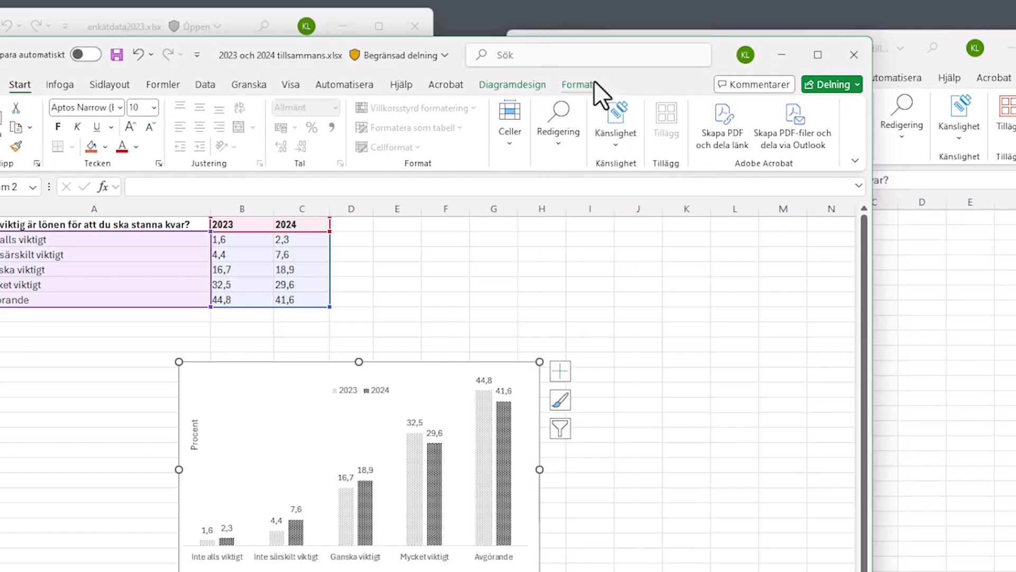
# Launch Word and paste the chart into the new blank document.
pyautogui.press('super')
pyautogui.write('word')
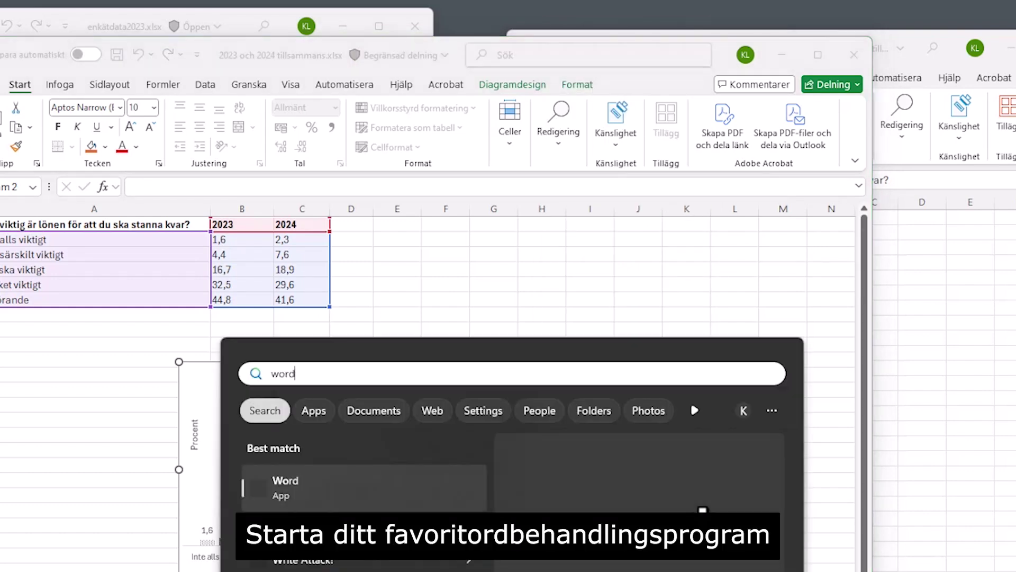
pyautogui.press('Return')
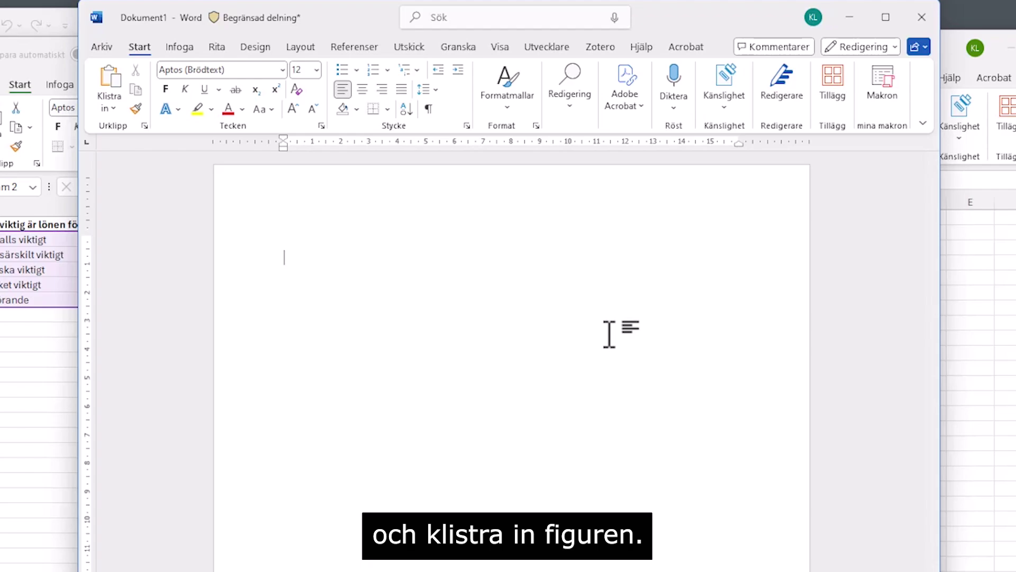
pyautogui.hotkey('ctrl', 'v')
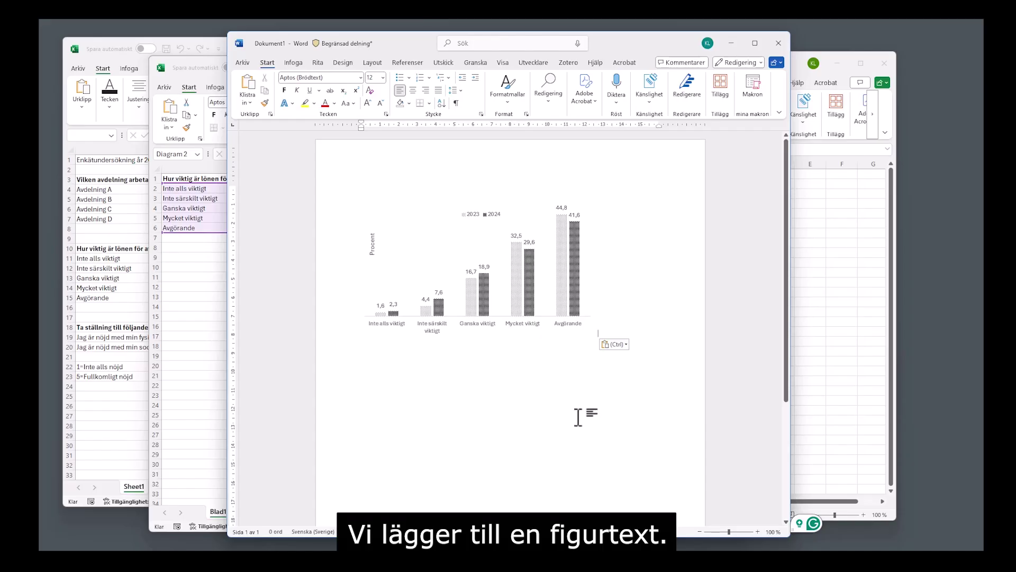
# Insert an empty line above the chart for the caption.
pyautogui.click(475, 182)
pyautogui.press('Return')
pyautogui.press('Up')
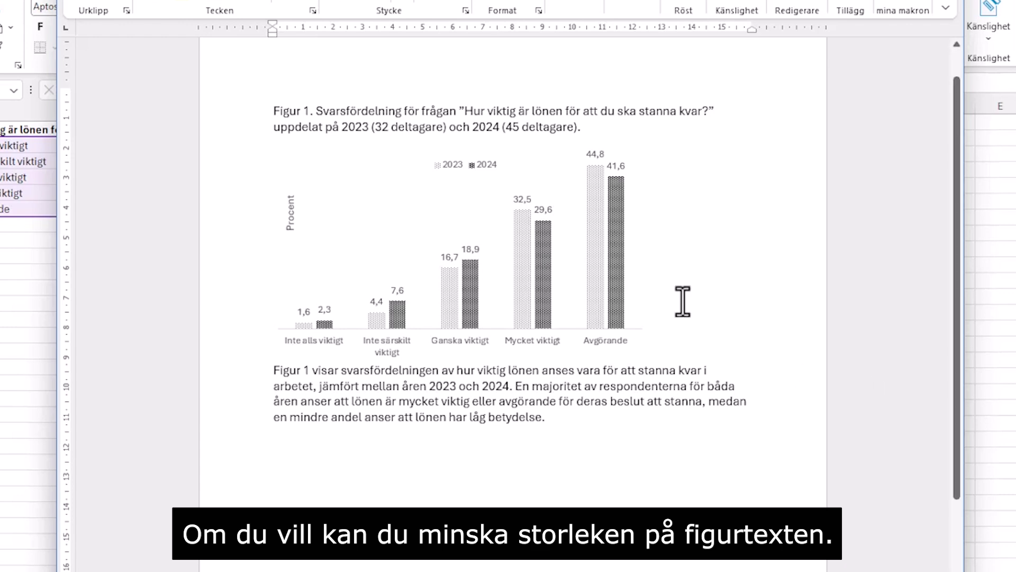
# Make the Figur 1 caption a smaller italic font and add a blank line above it.
pyautogui.moveTo(582, 127); pyautogui.dragTo(271, 112)
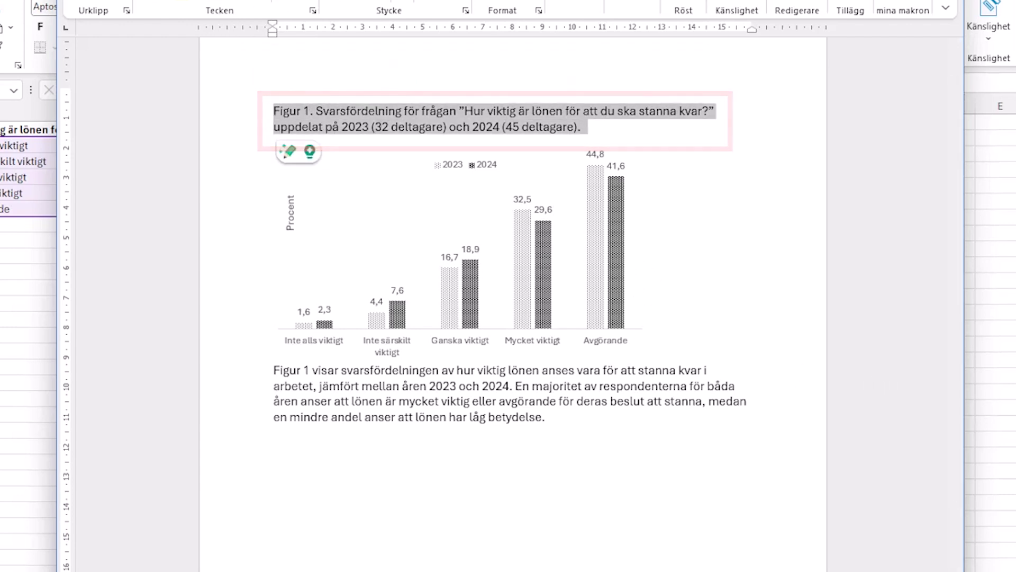
pyautogui.click(312, 1)
pyautogui.click(295, 25)
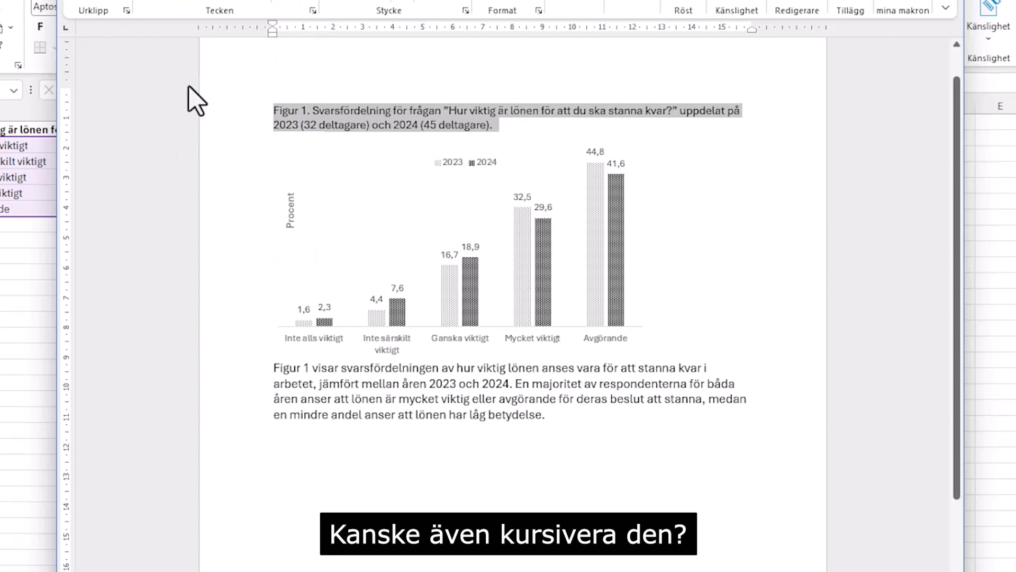
pyautogui.hotkey('ctrl', 'k')
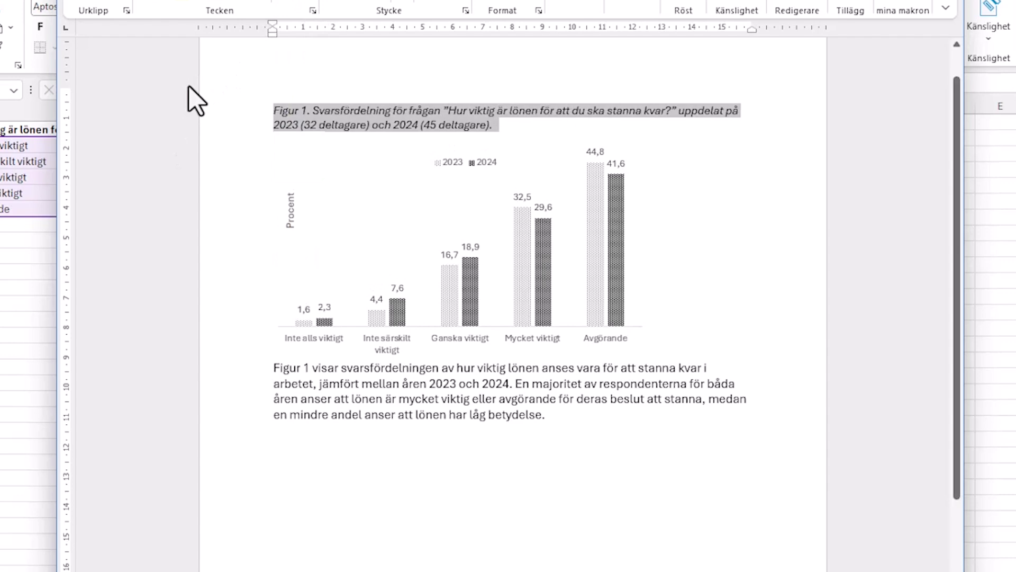
pyautogui.press('Left')
pyautogui.press('Return')
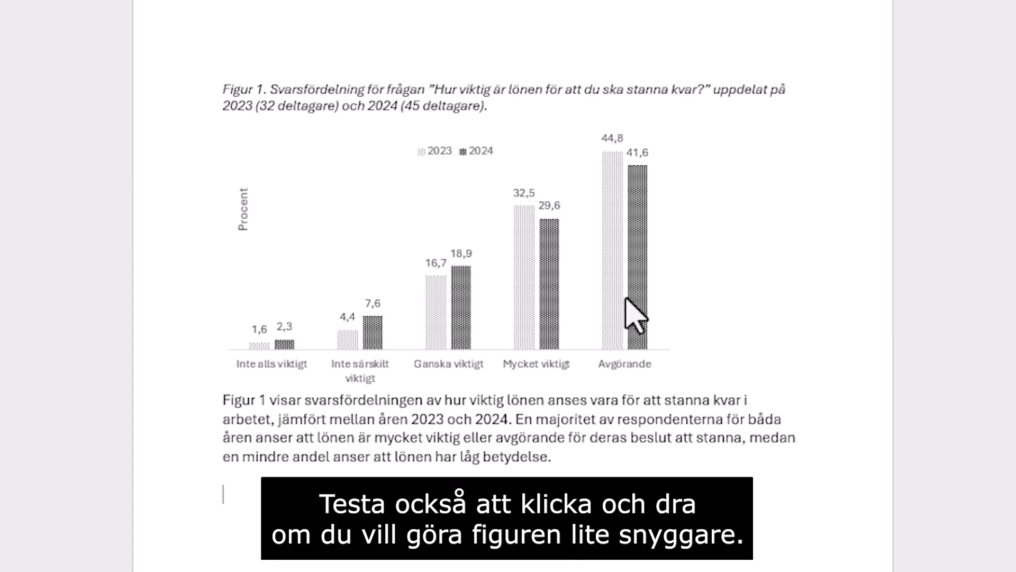
# Drag the chart's right-middle handle to widen it to the full text width.
pyautogui.click(675, 262)
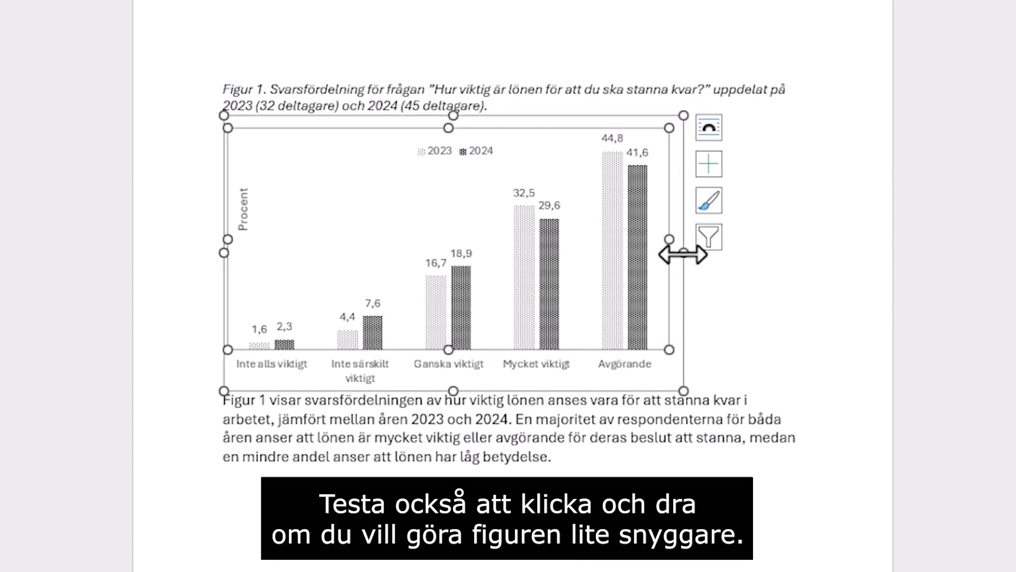
pyautogui.moveTo(682, 254); pyautogui.dragTo(777, 258)
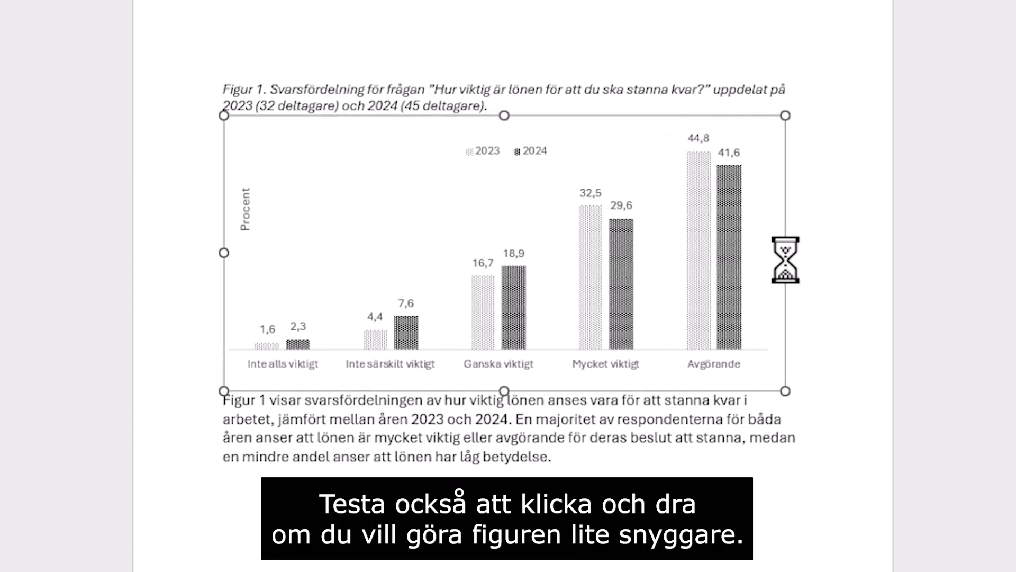
pyautogui.click(616, 470)
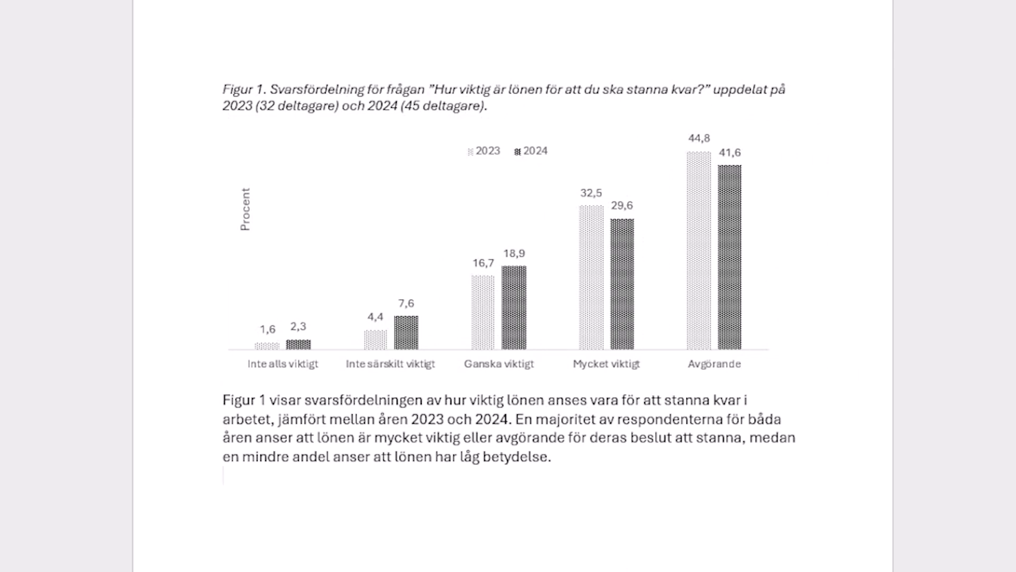